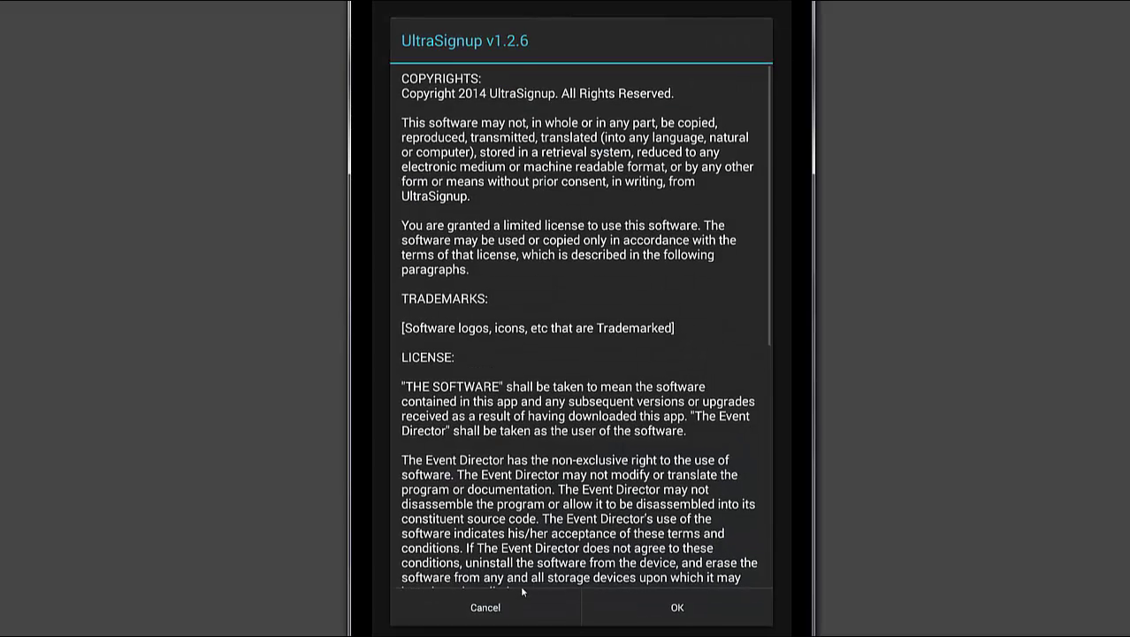
Accept the software licence agreement and start the timing session with the event access code.
click(641, 614)
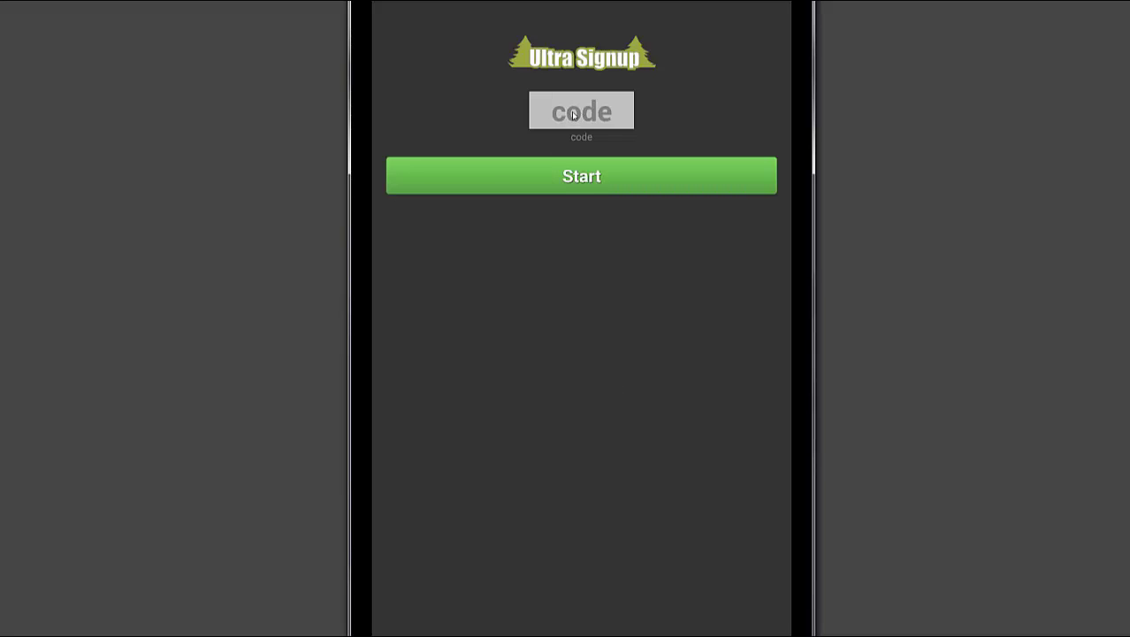
text(DEMO)
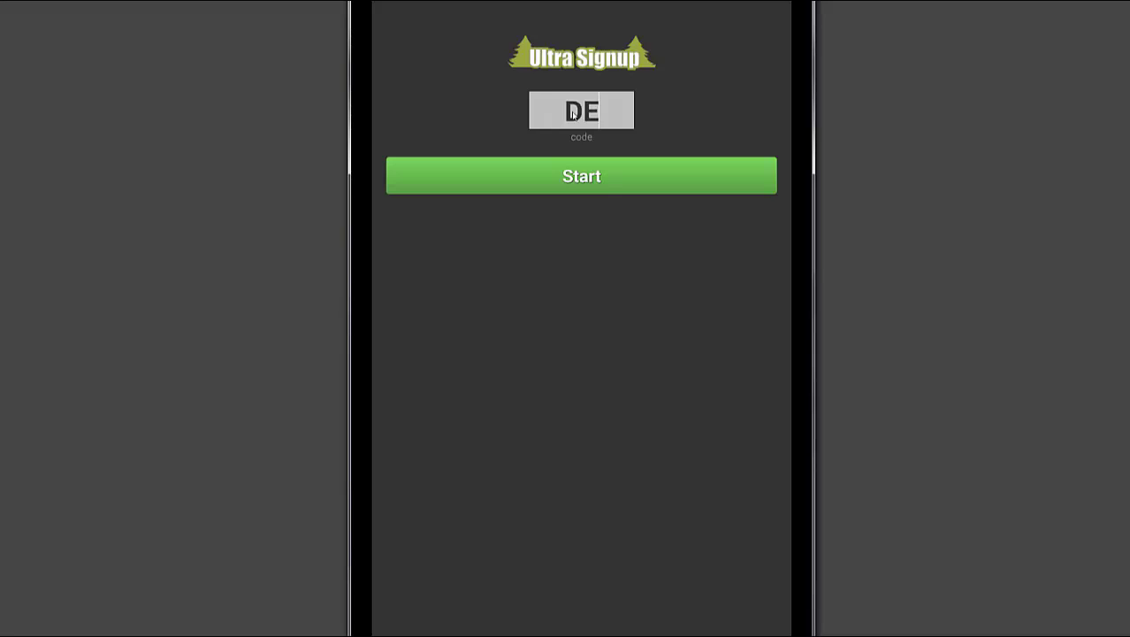
click(575, 178)
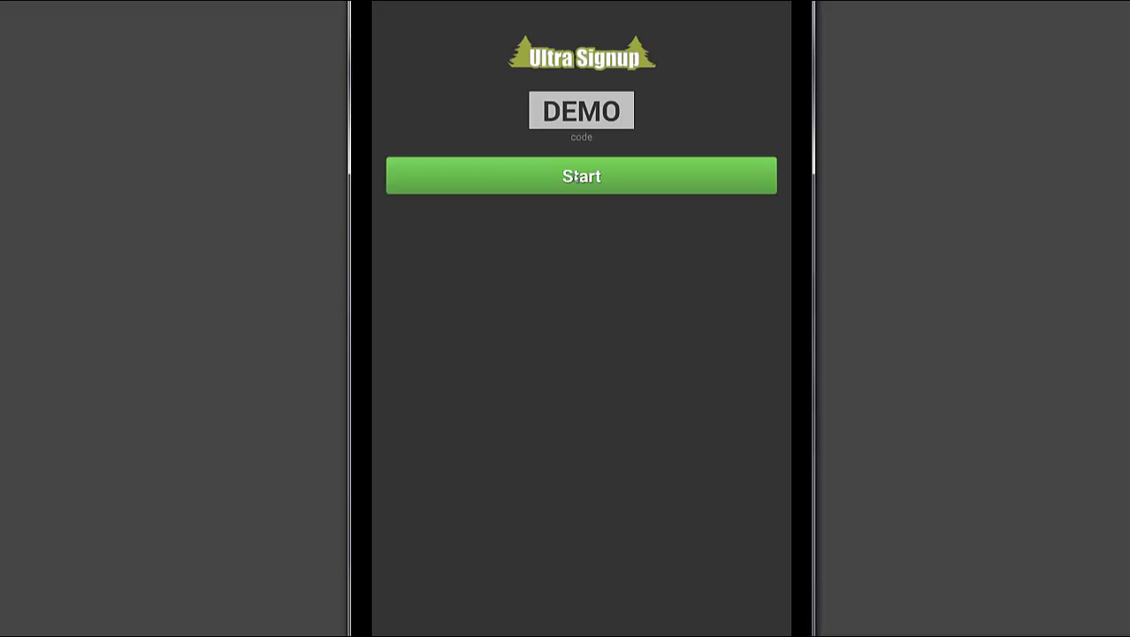
click(576, 178)
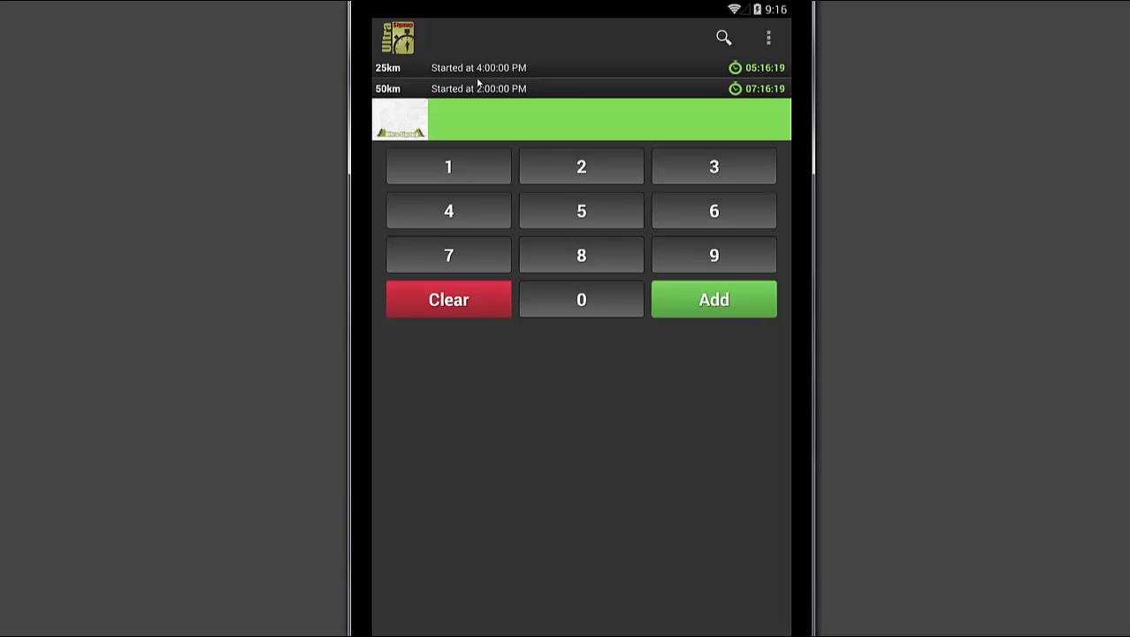
View the start time settings of the 25km event and close them without changing anything.
click(550, 71)
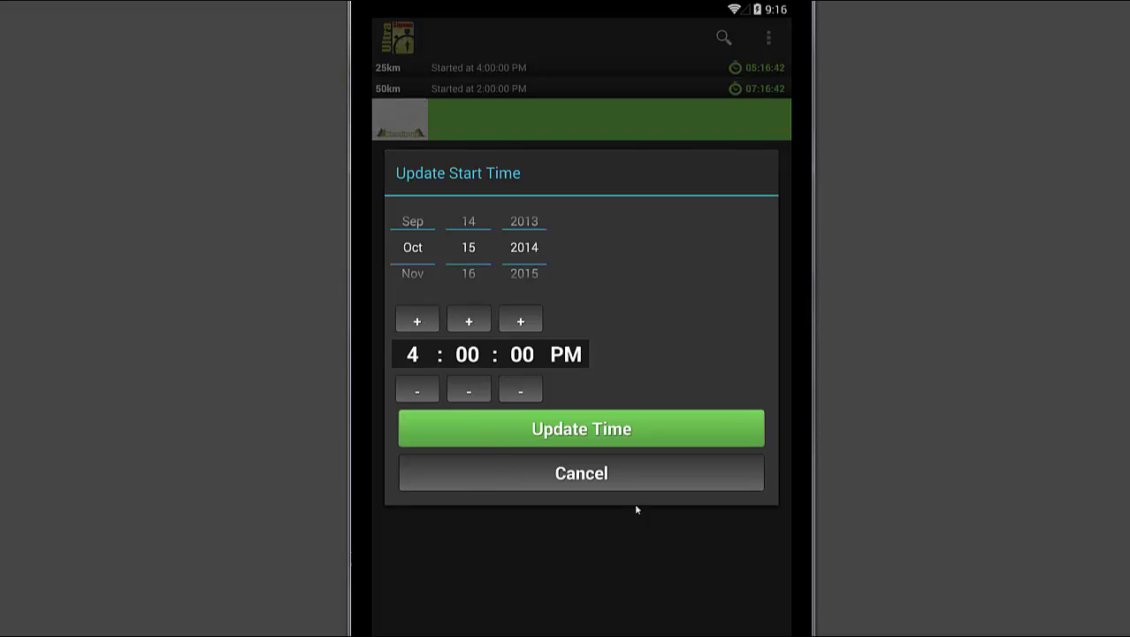
click(575, 487)
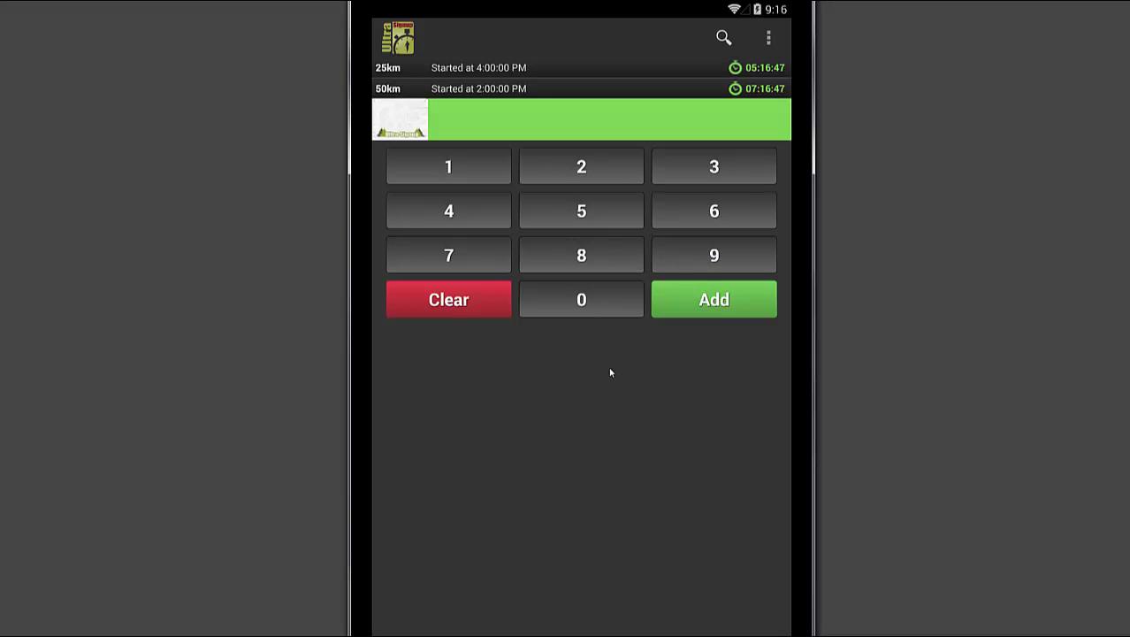
Record a finish time for bib 100 in the 25km event.
click(479, 157)
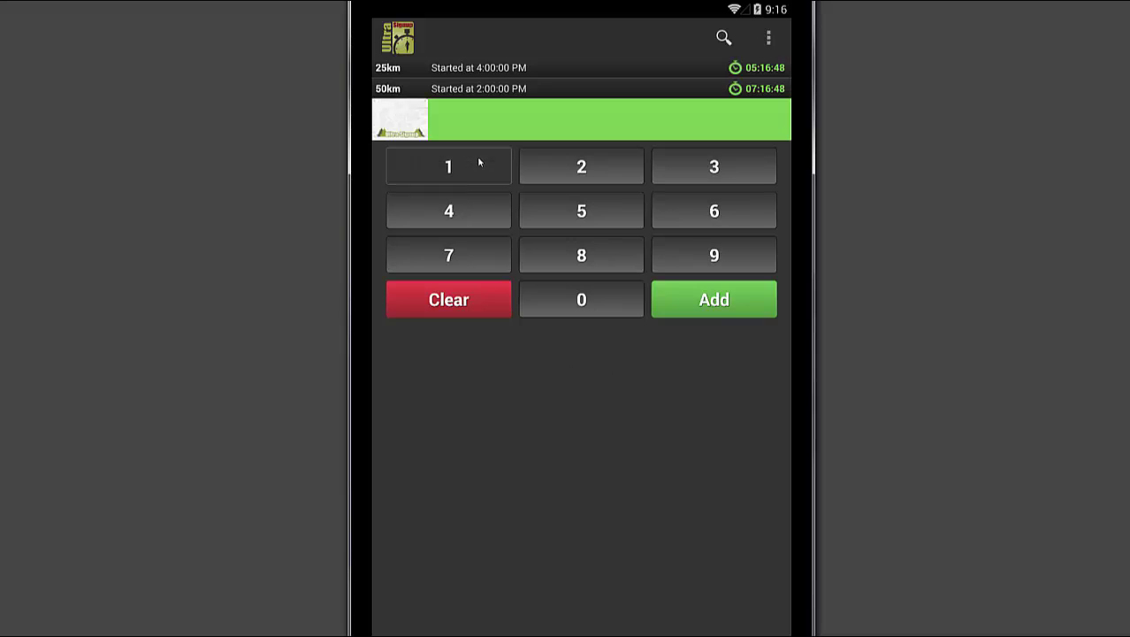
click(544, 301)
click(544, 301)
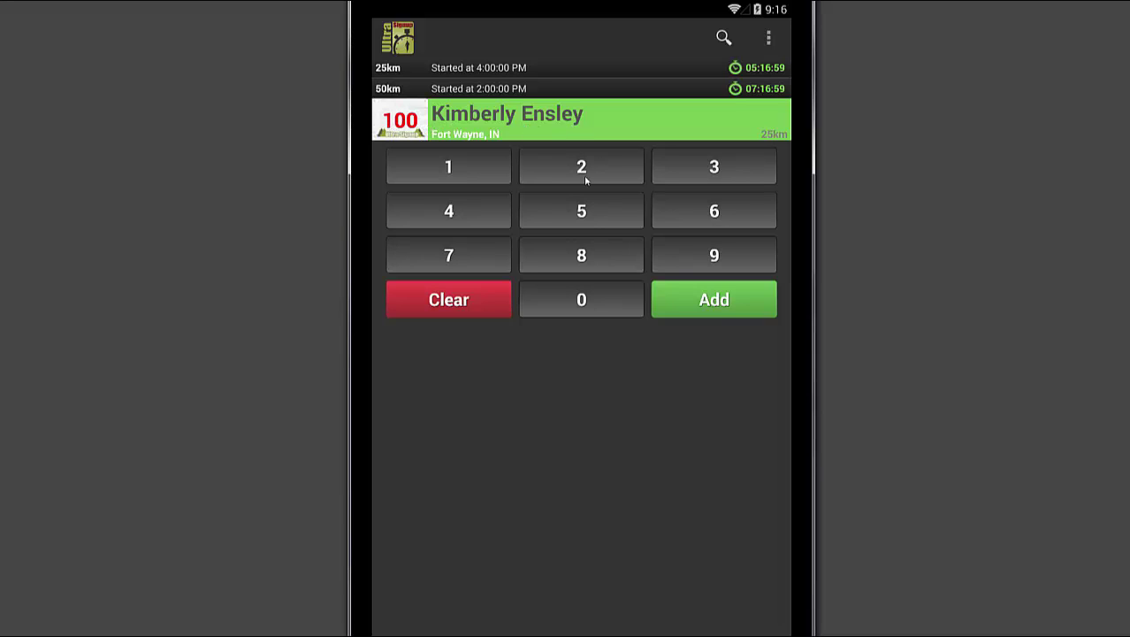
click(679, 290)
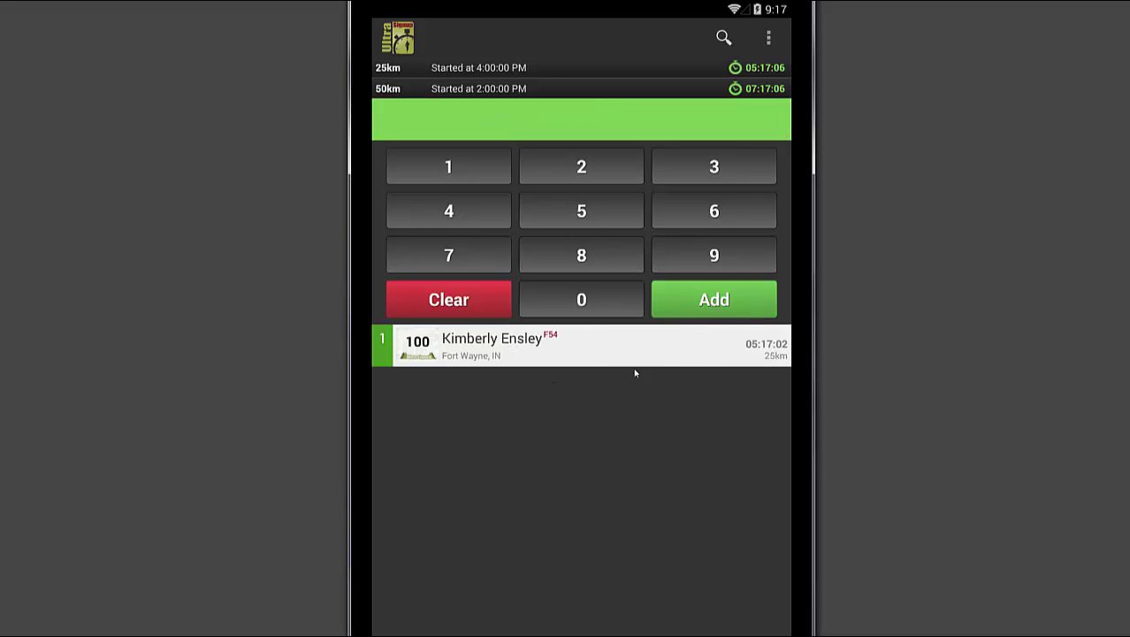
Record a finish time for bib 101 in the 25km event.
click(477, 170)
click(544, 302)
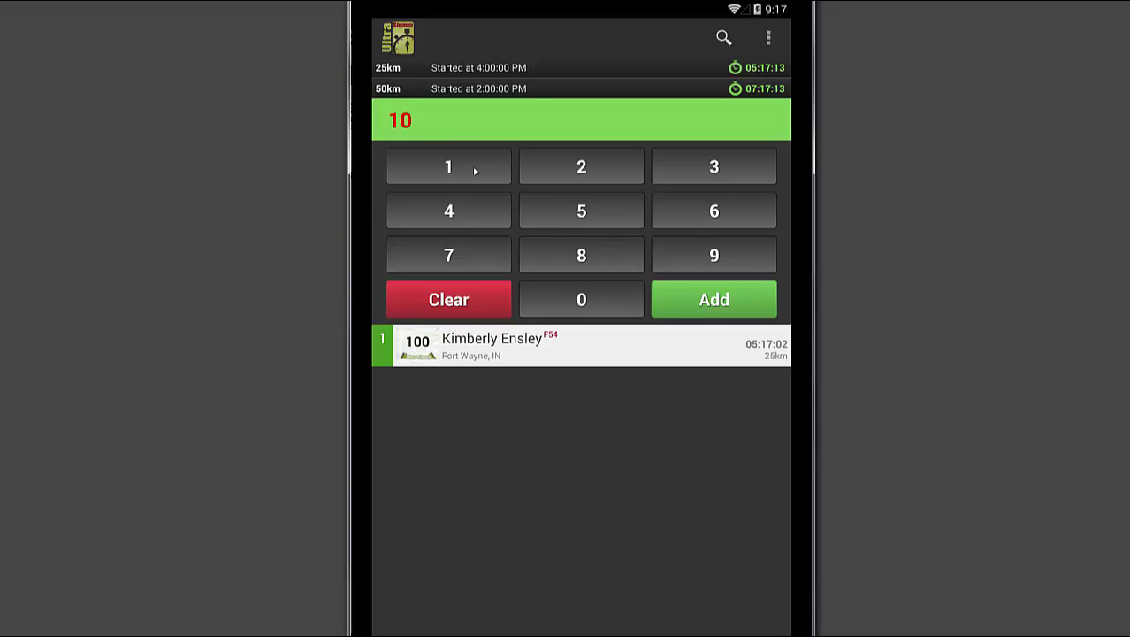
click(472, 167)
click(704, 300)
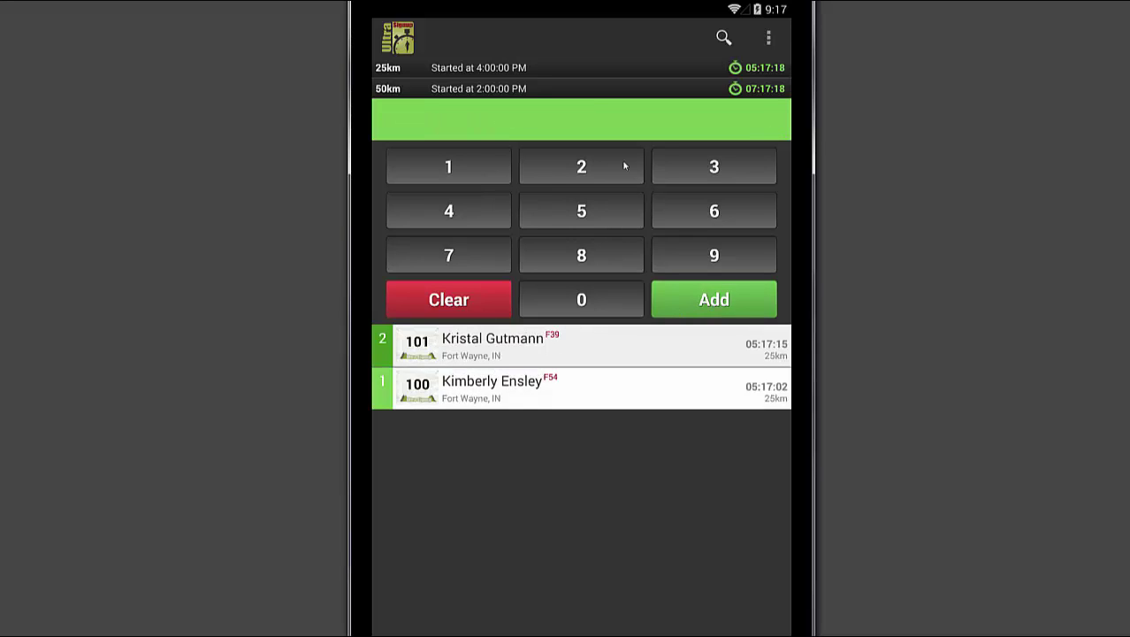
Switch from the numeric key pad to the grid showing all participant bibs.
click(768, 37)
click(694, 76)
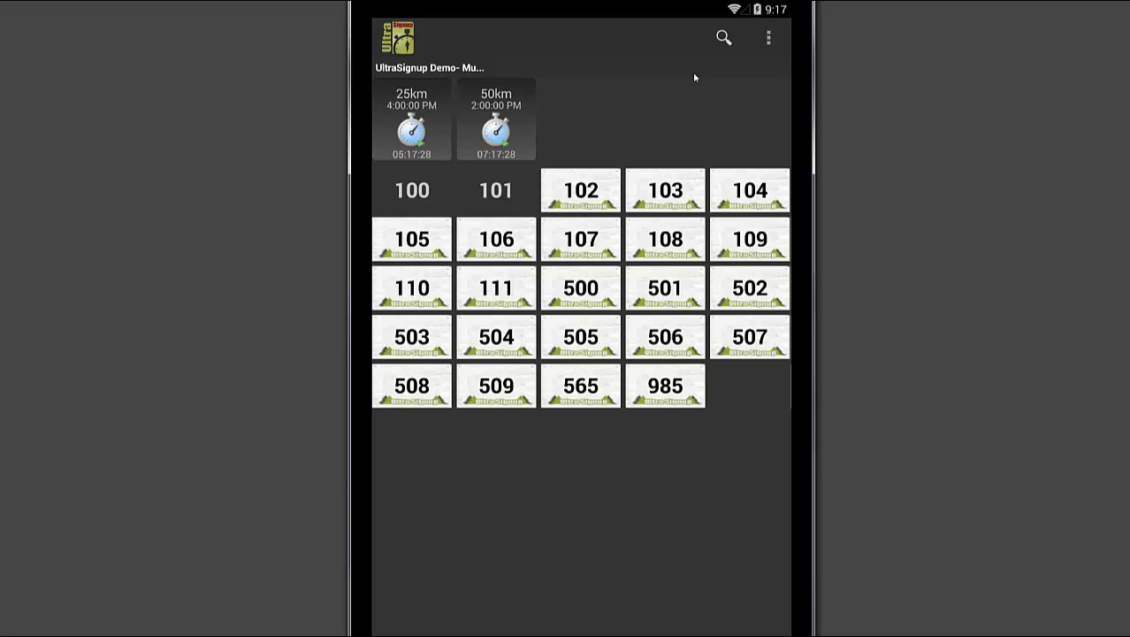
Record a time for bib 103 from the bib grid and delete that record.
click(652, 206)
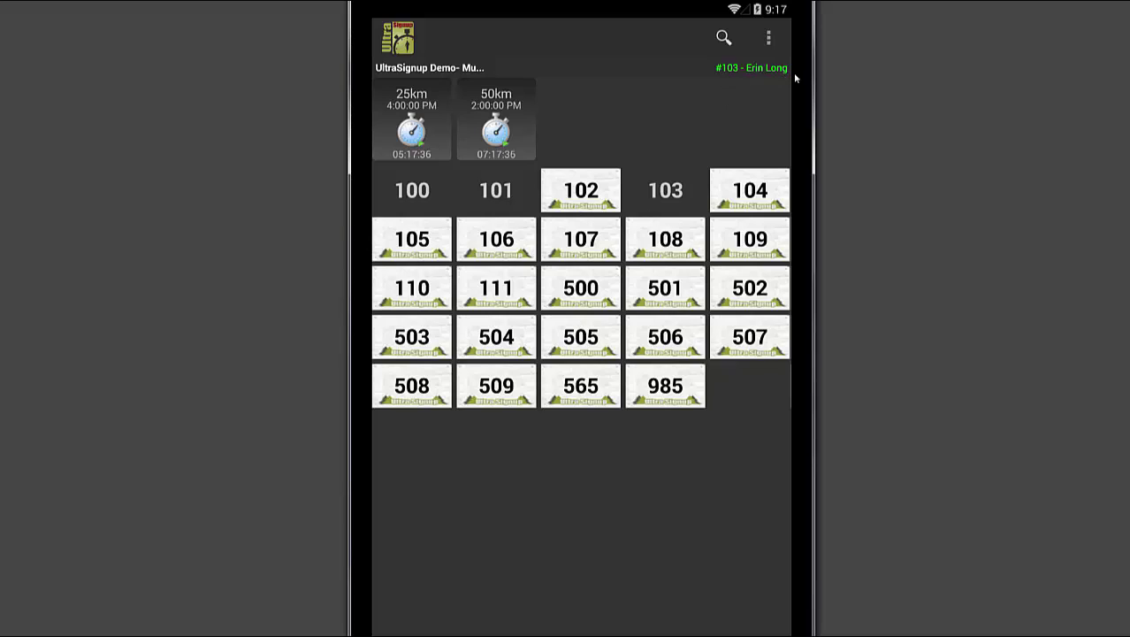
click(732, 70)
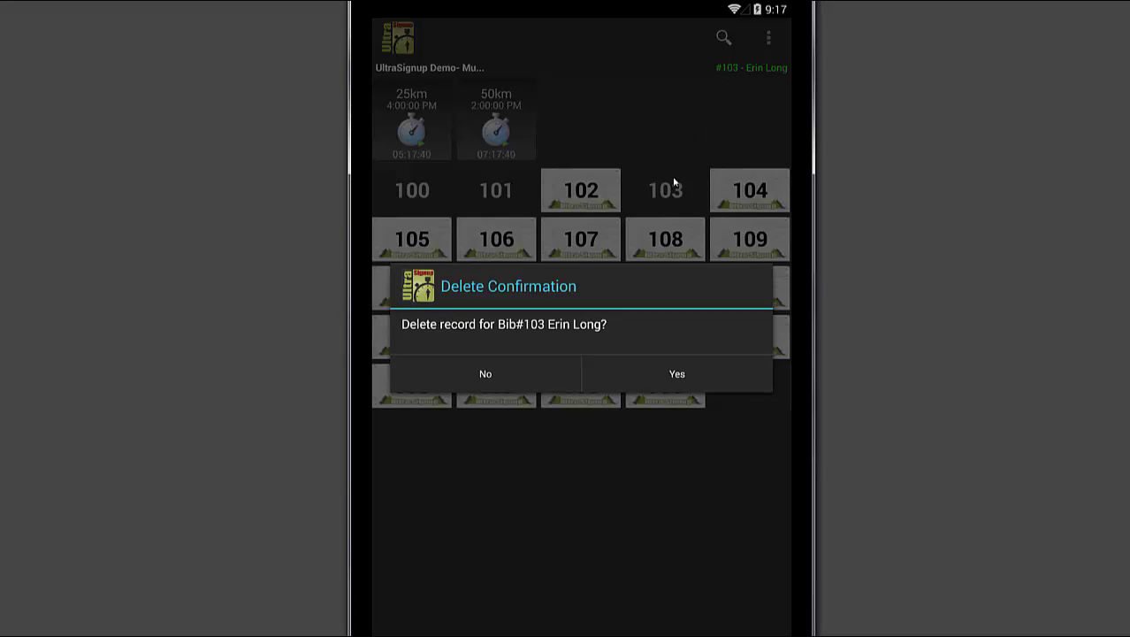
click(653, 373)
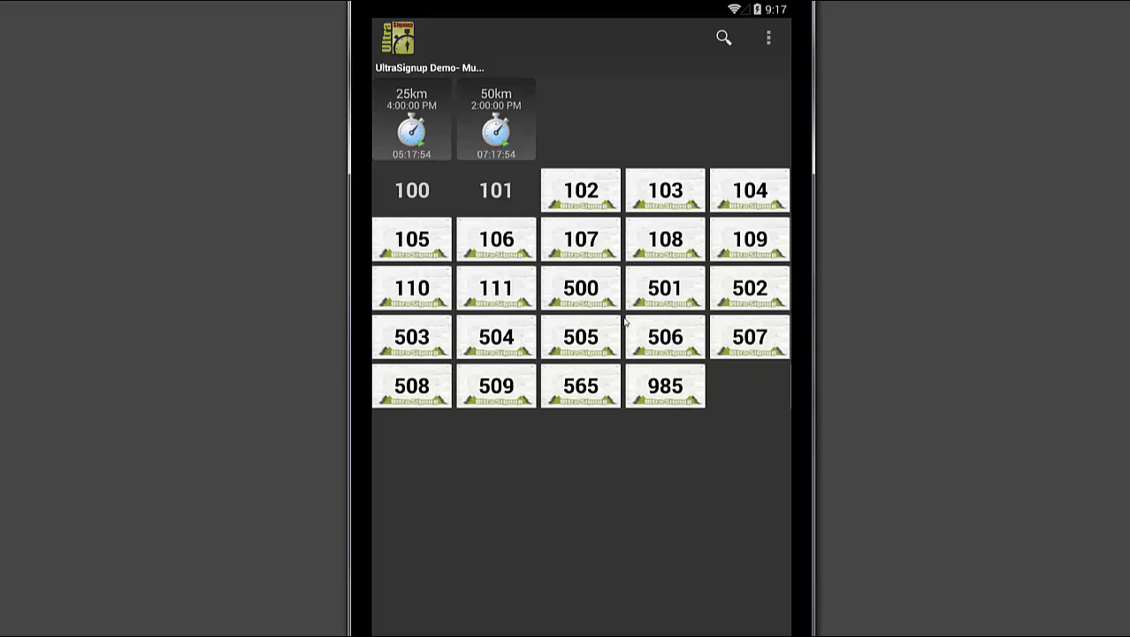
Record two passes for bib 509 in the bib grid.
click(515, 383)
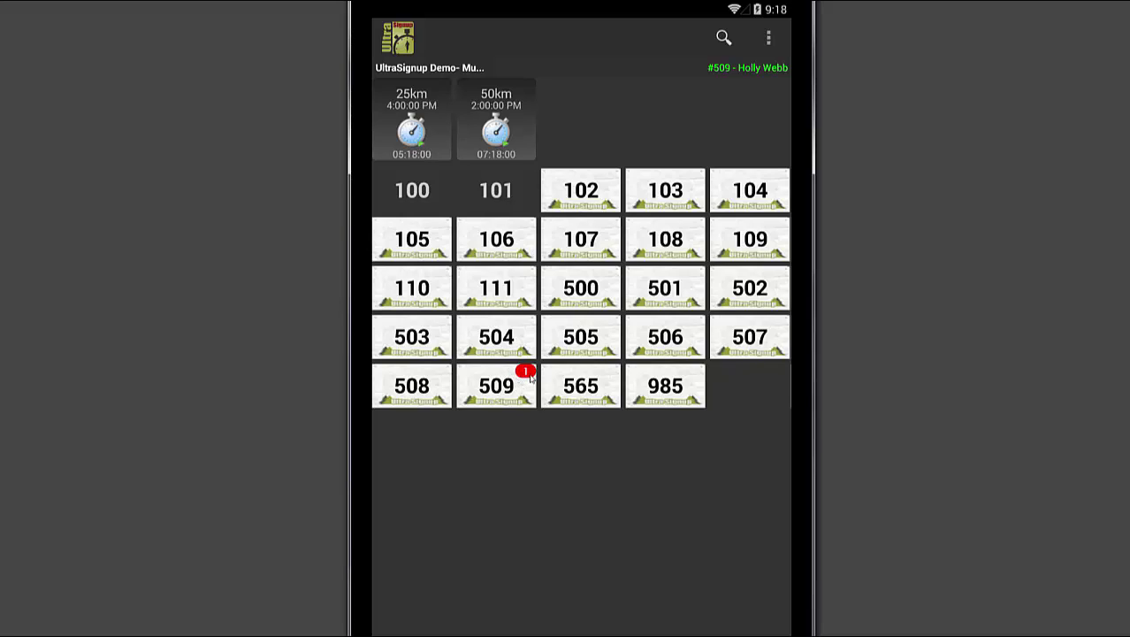
click(497, 389)
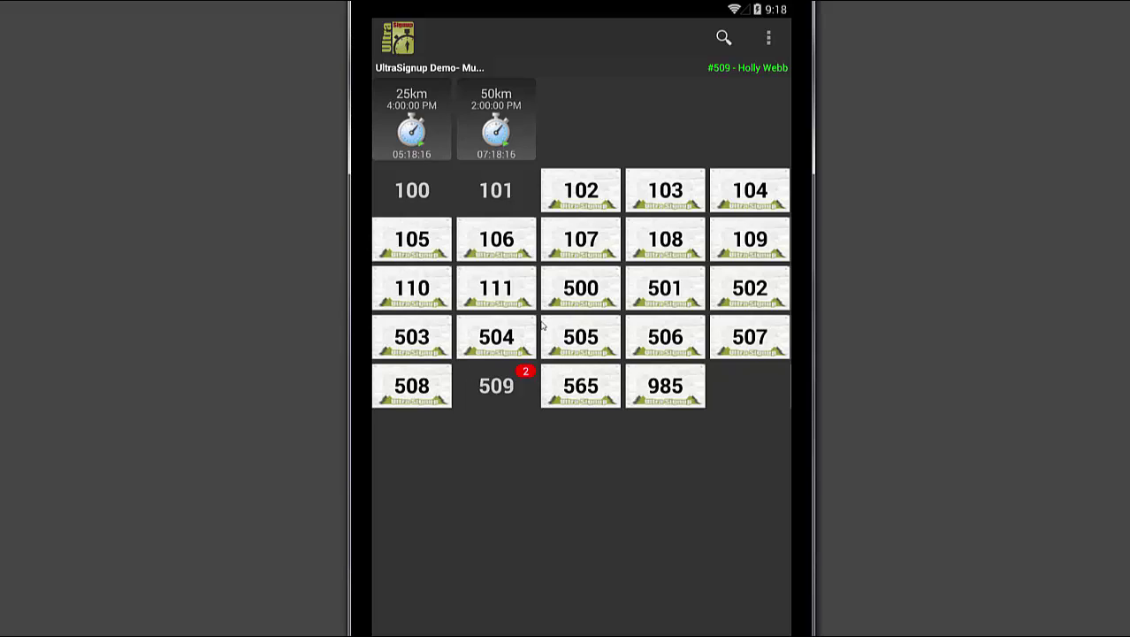
Arrange the bib grid by participants' last names.
click(769, 37)
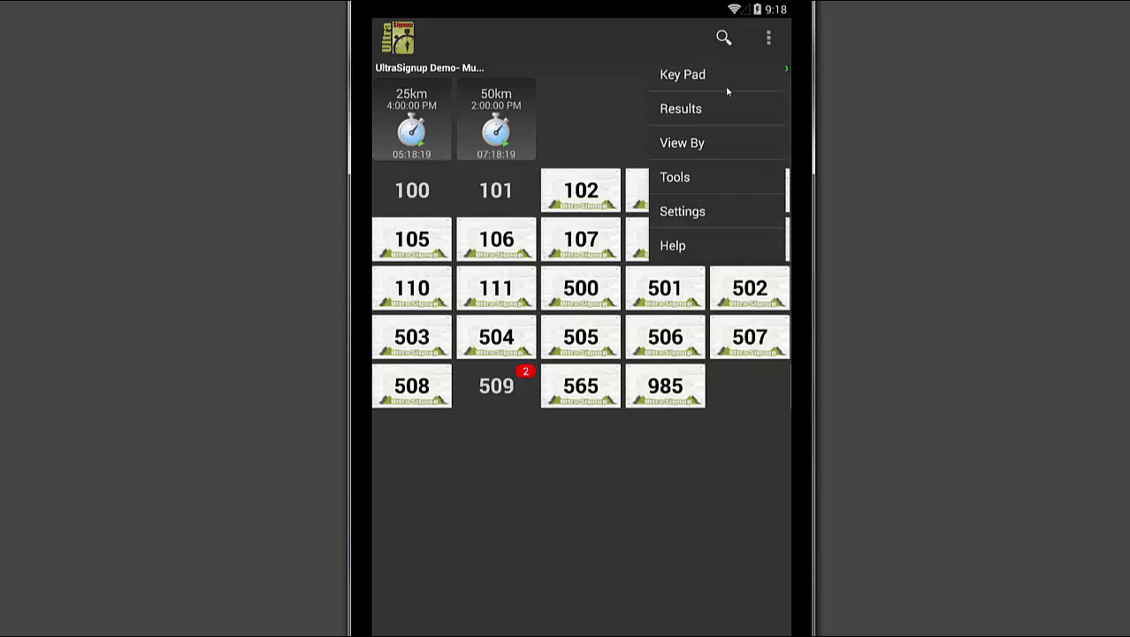
click(683, 142)
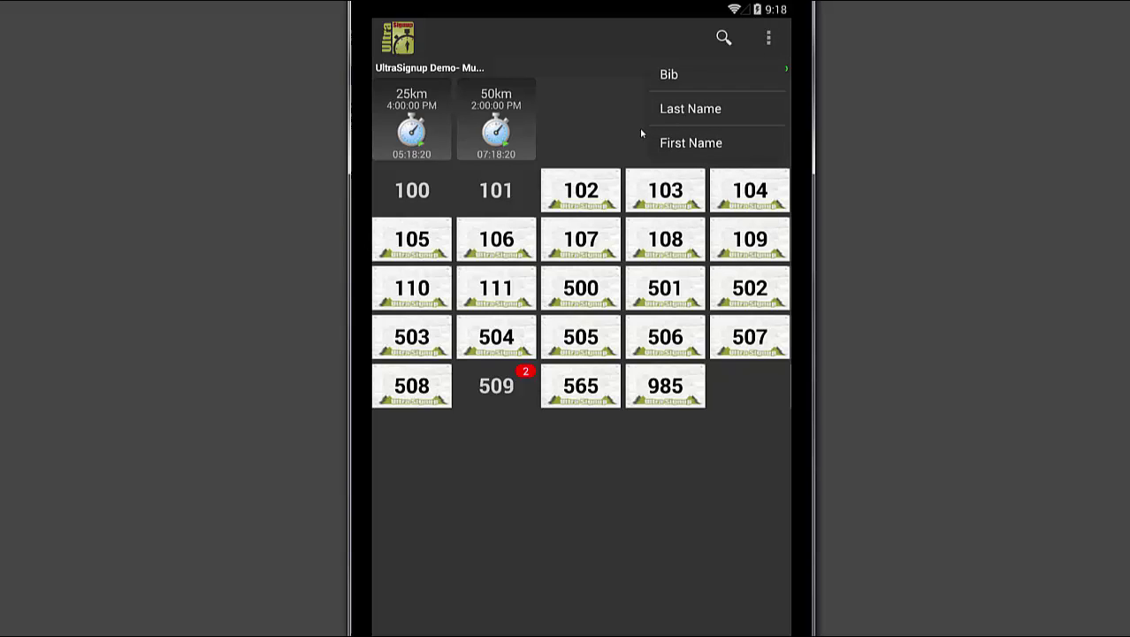
click(692, 113)
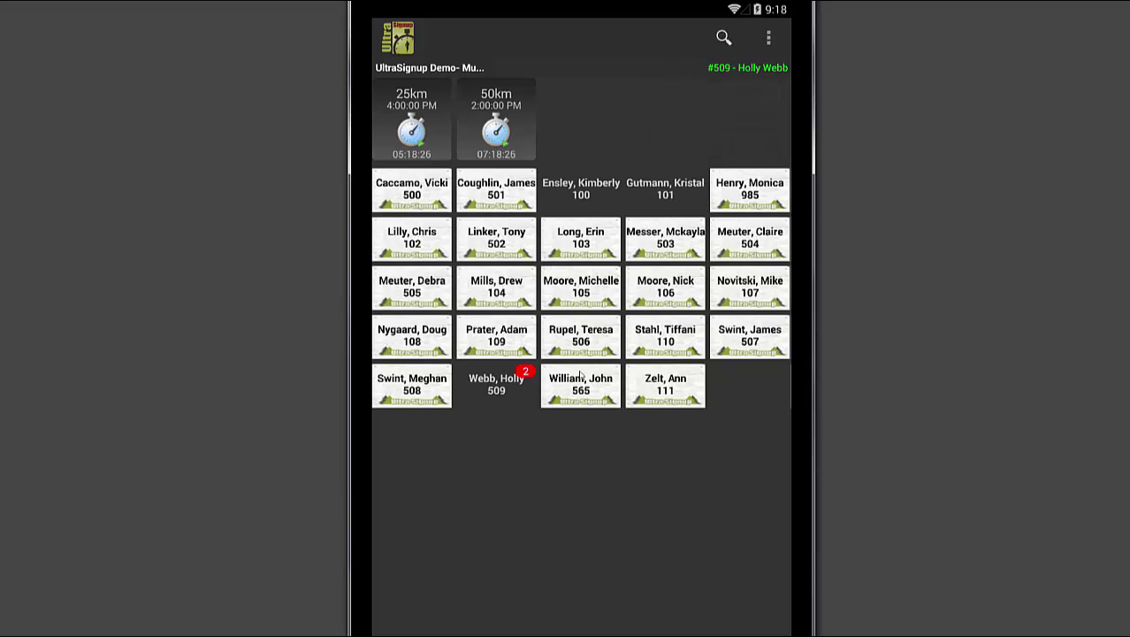
Review the overall results and the remaining participants for both the 25km and 50km events.
click(769, 39)
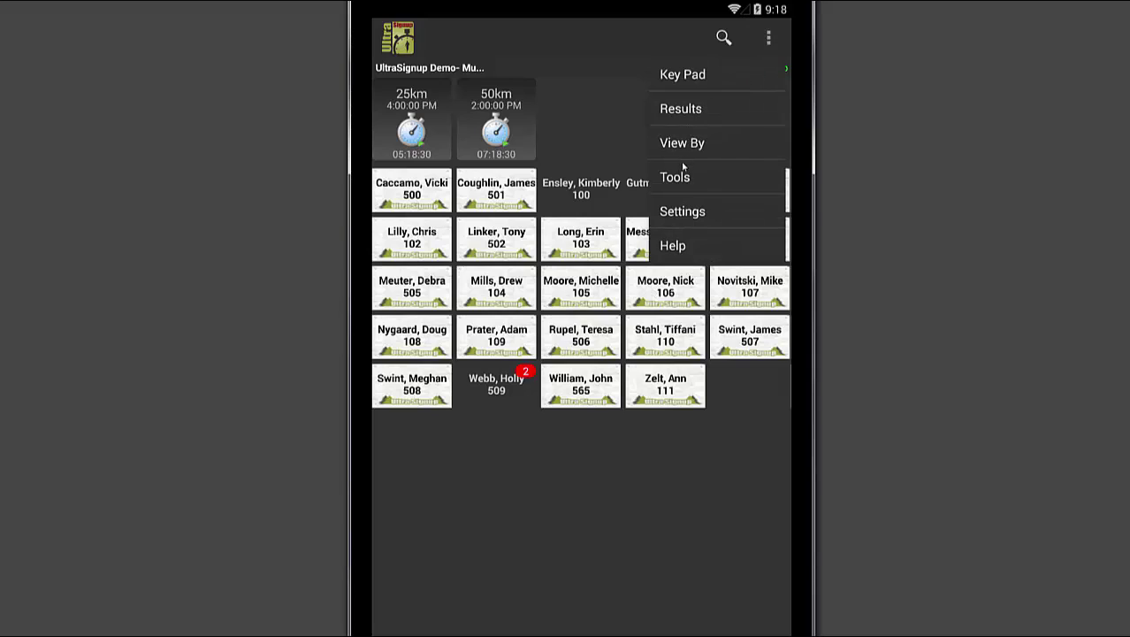
click(685, 113)
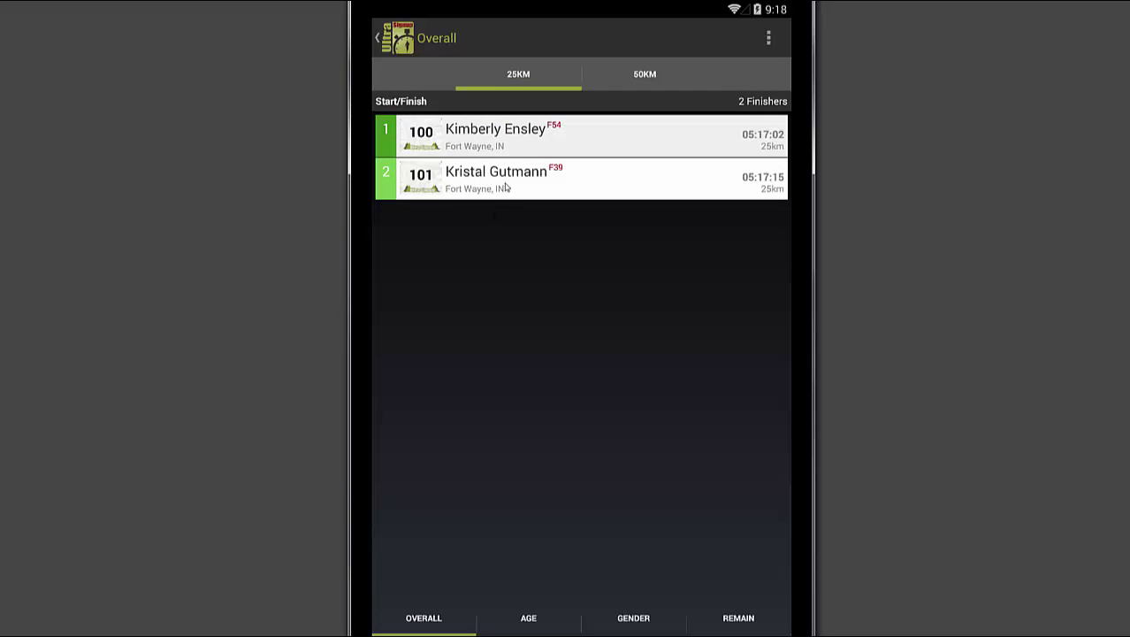
click(671, 82)
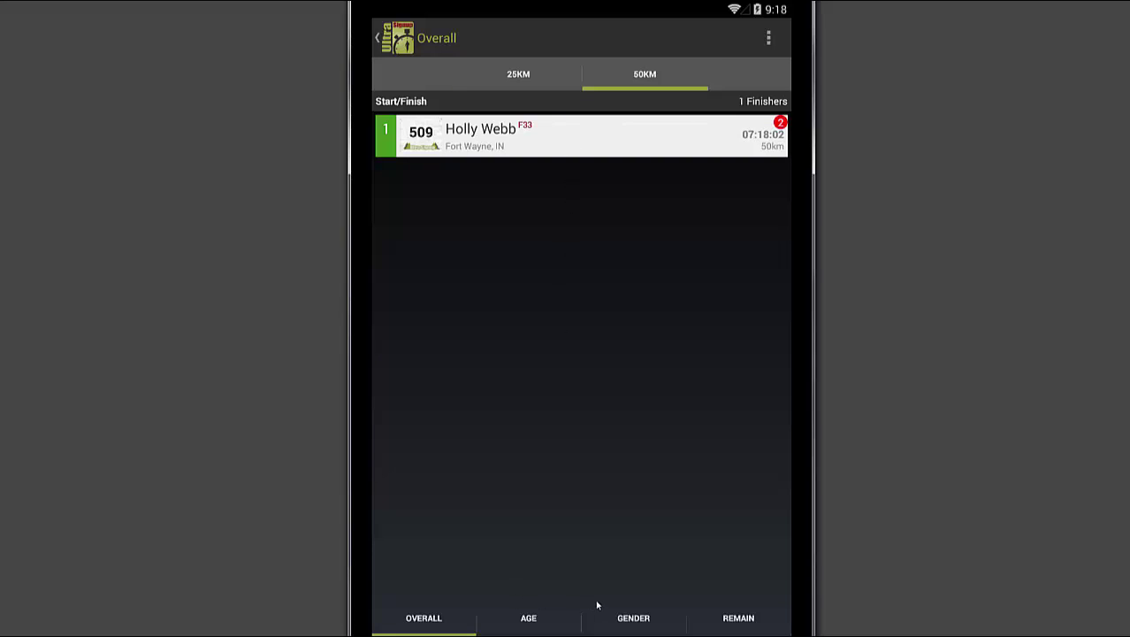
click(725, 623)
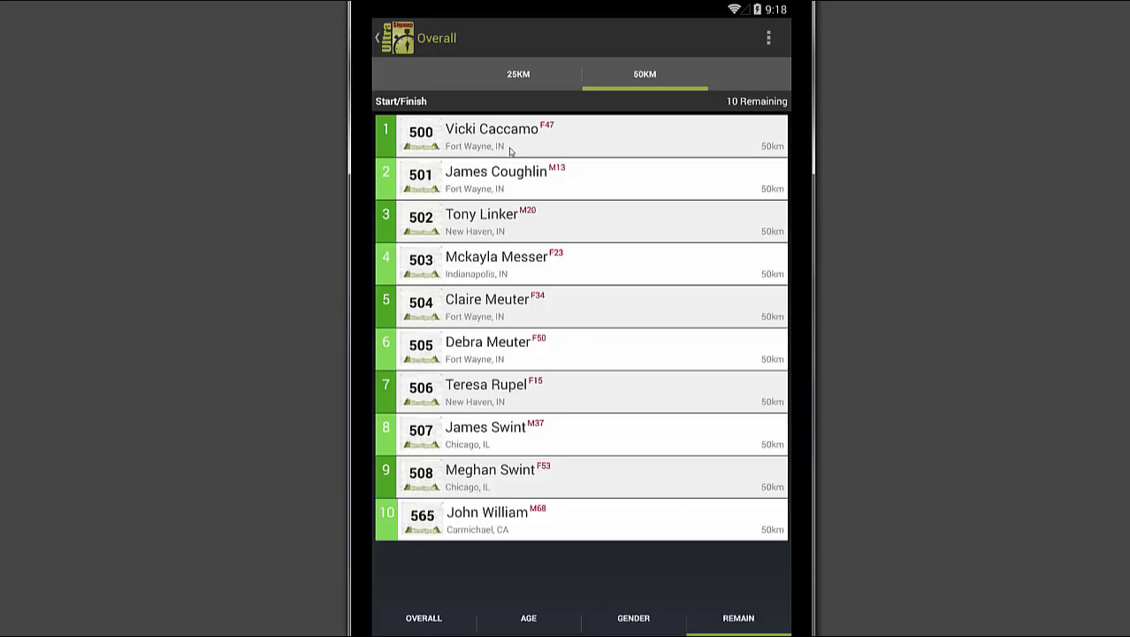
click(520, 73)
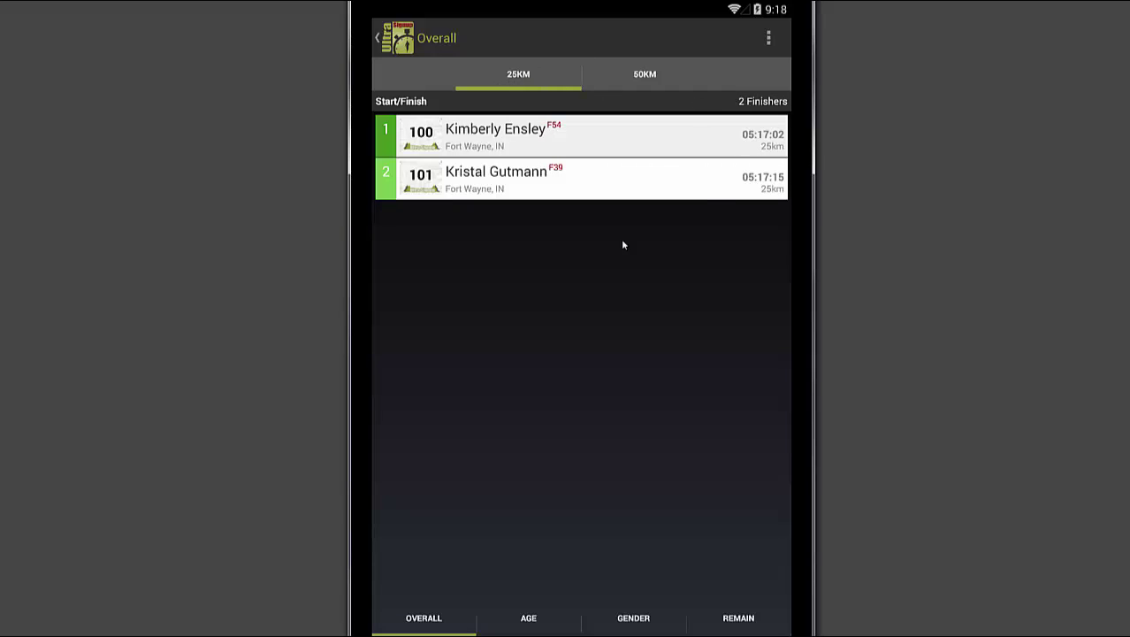
click(725, 625)
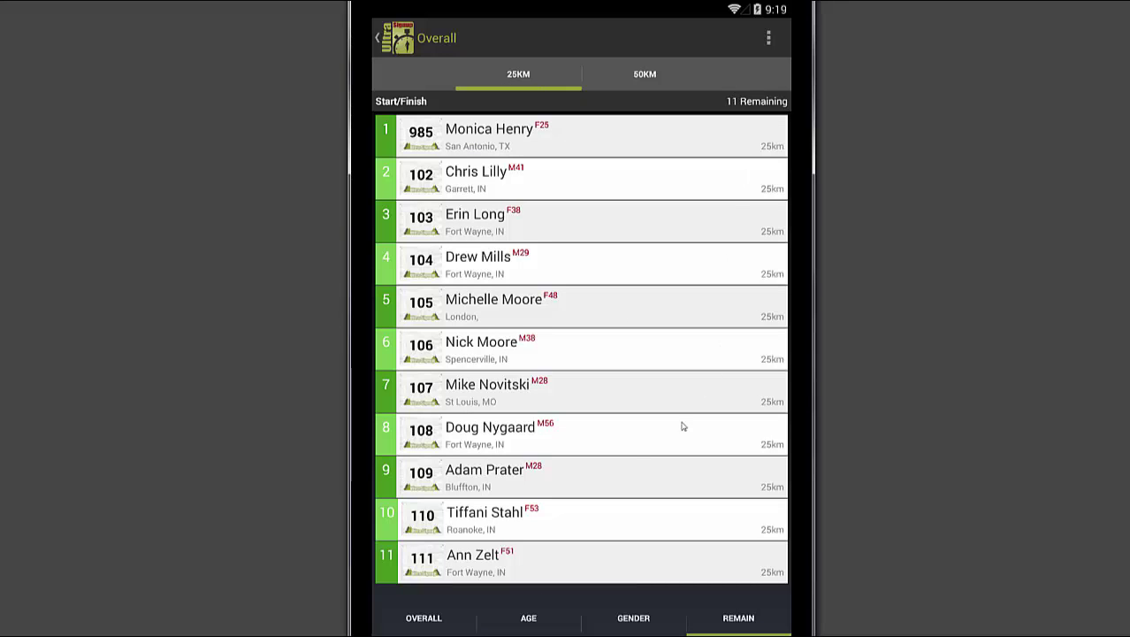
Set the status of the 25km participant with bib 102 to Did Not Finish, update the record, and return to the bib grid.
click(498, 188)
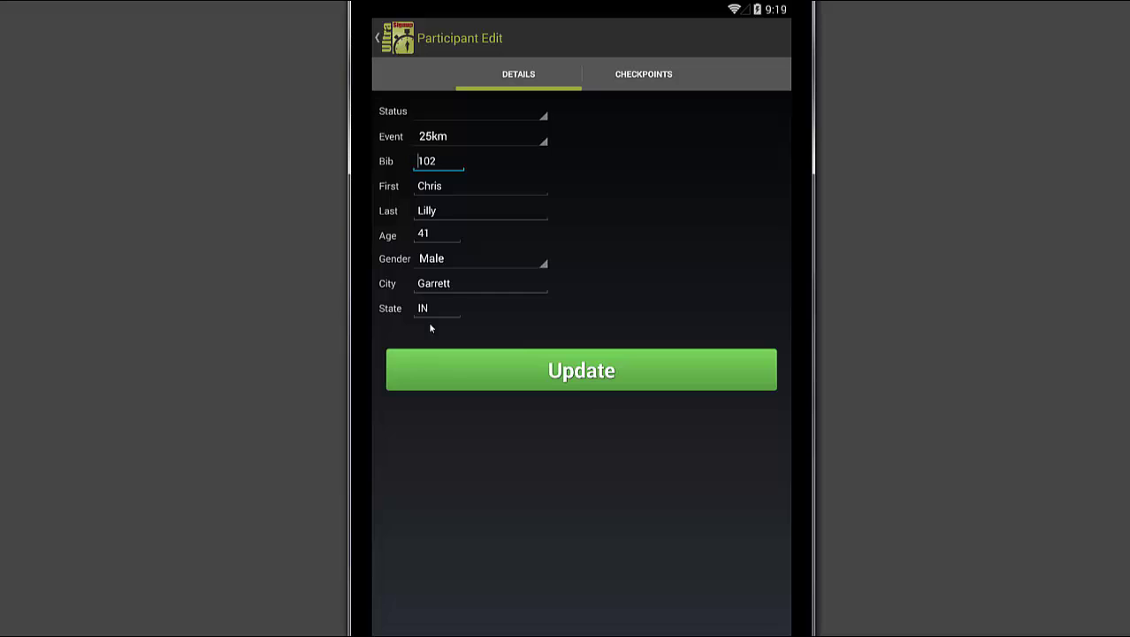
click(481, 108)
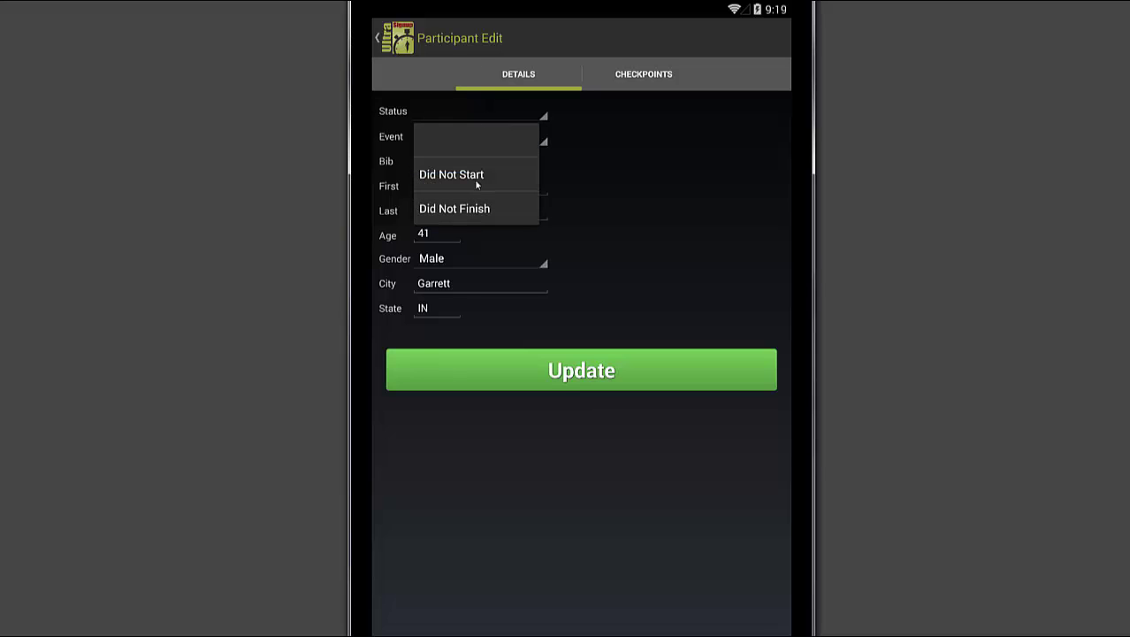
click(461, 212)
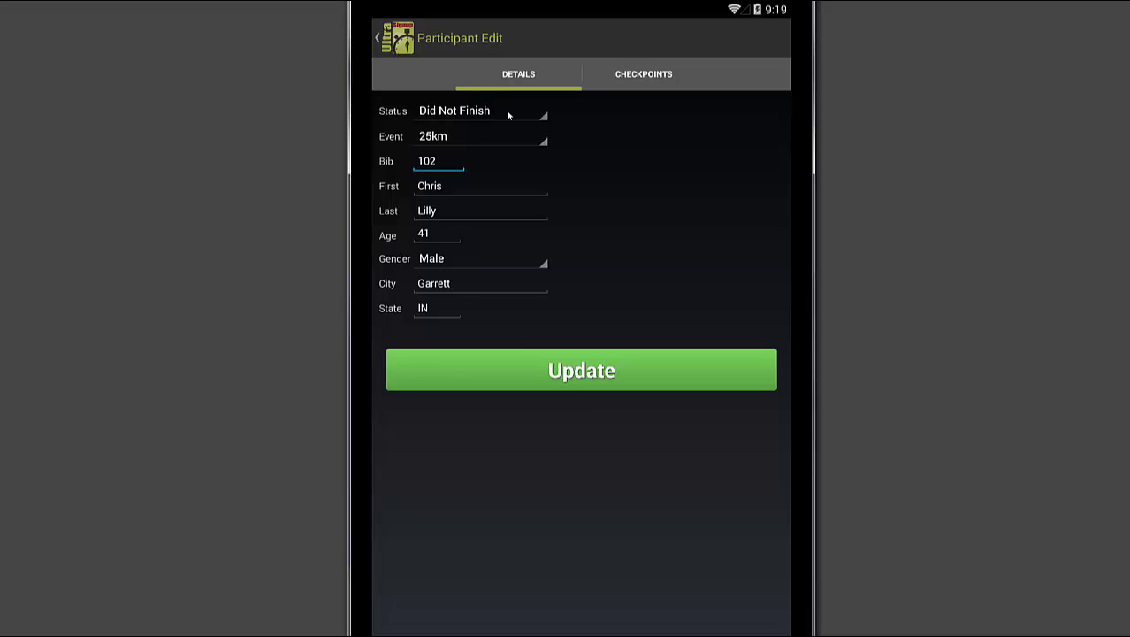
click(453, 136)
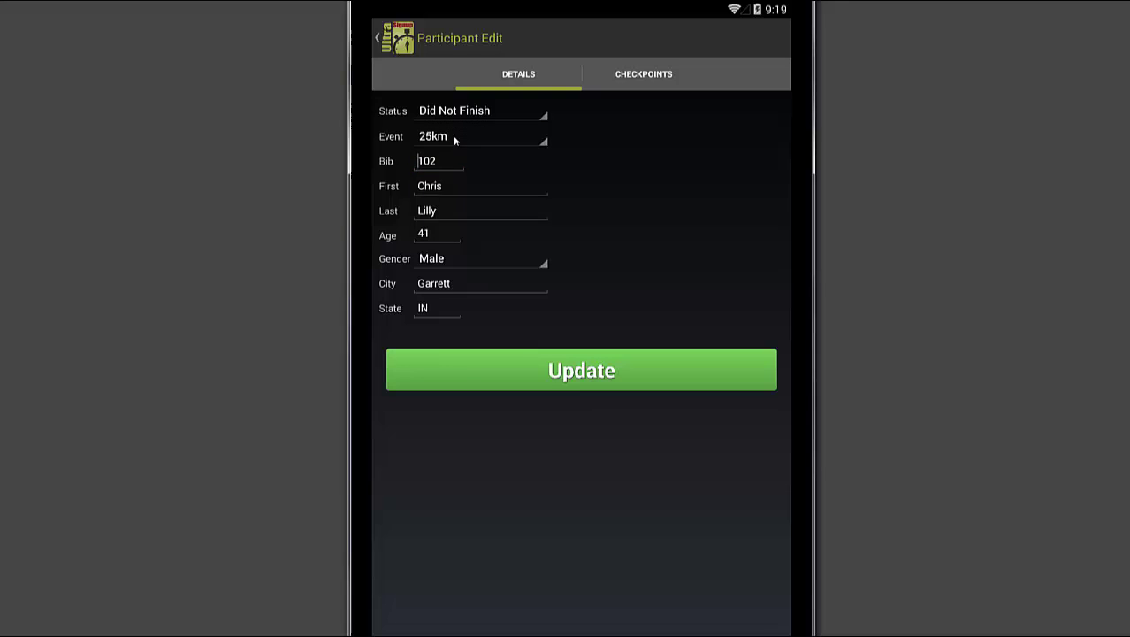
click(607, 157)
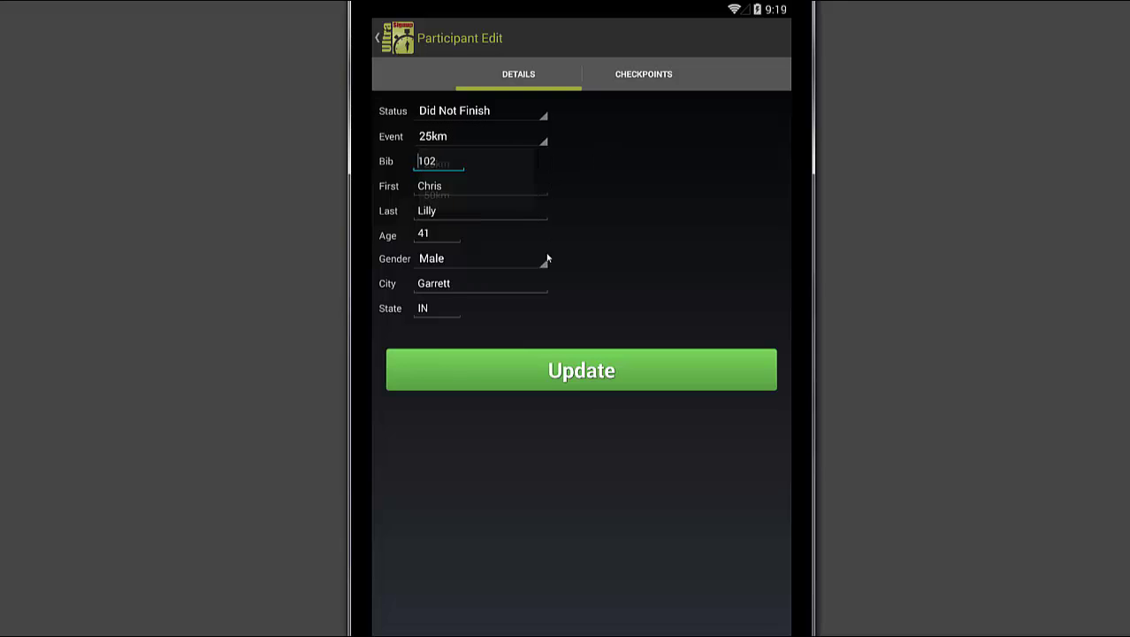
click(544, 376)
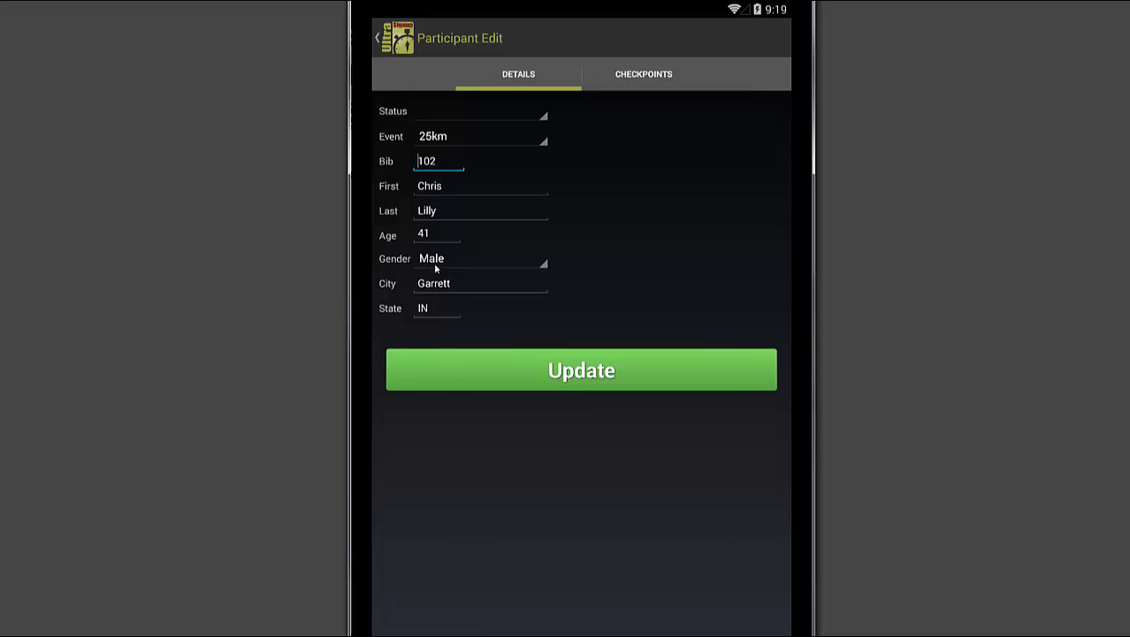
click(402, 39)
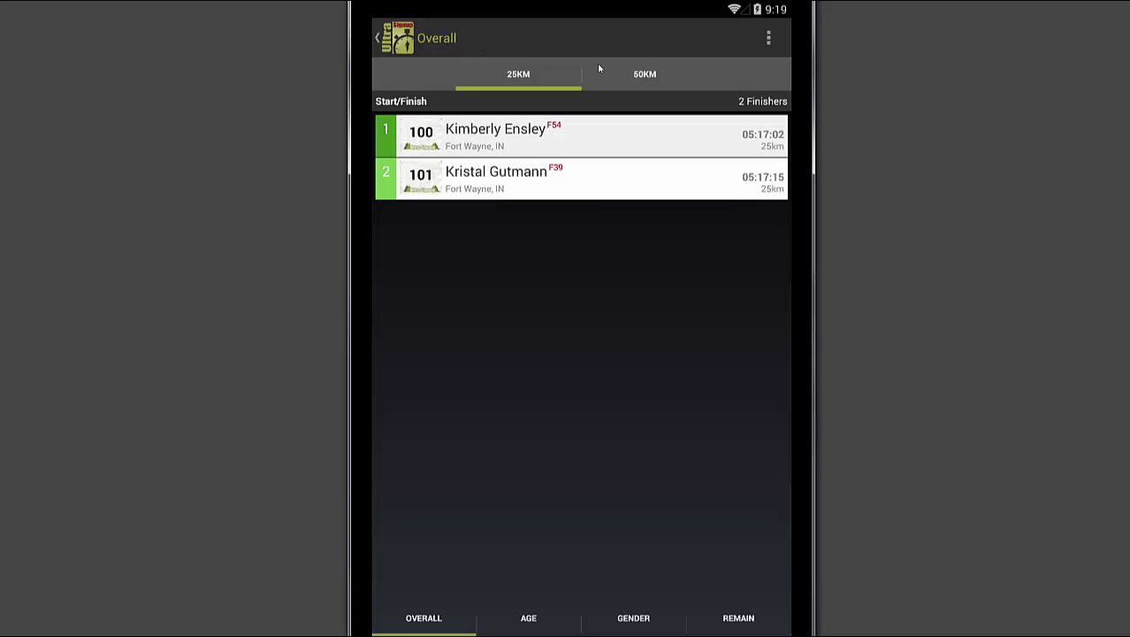
click(425, 40)
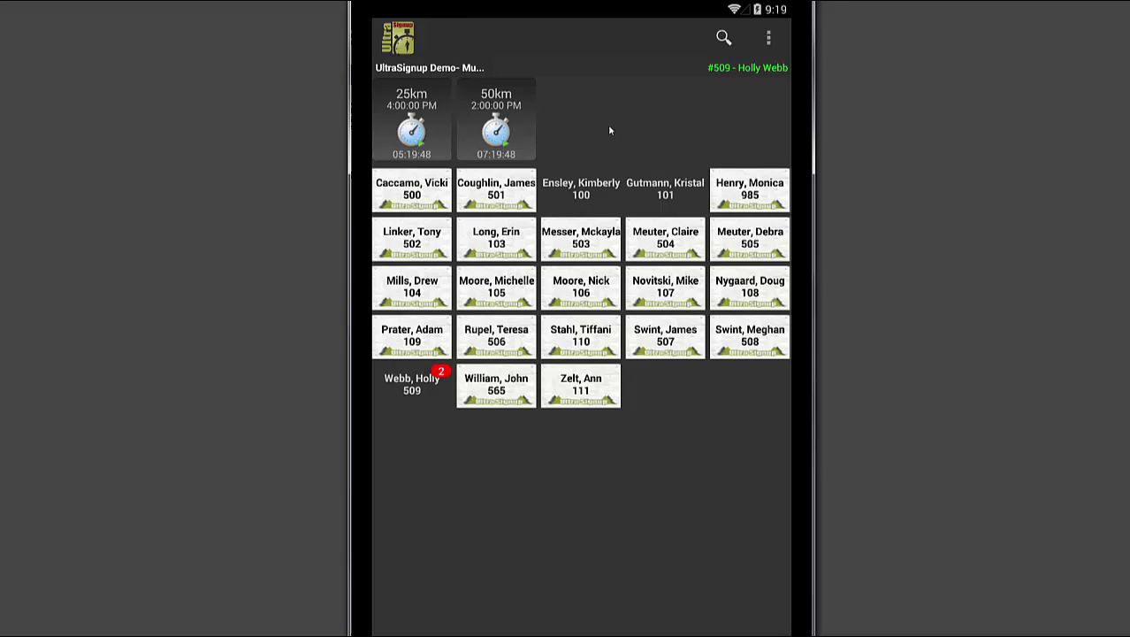
Mark bibs 501, 503 and 504 as Did Not Start through Change Participant Status, and return to the bib grid.
click(769, 40)
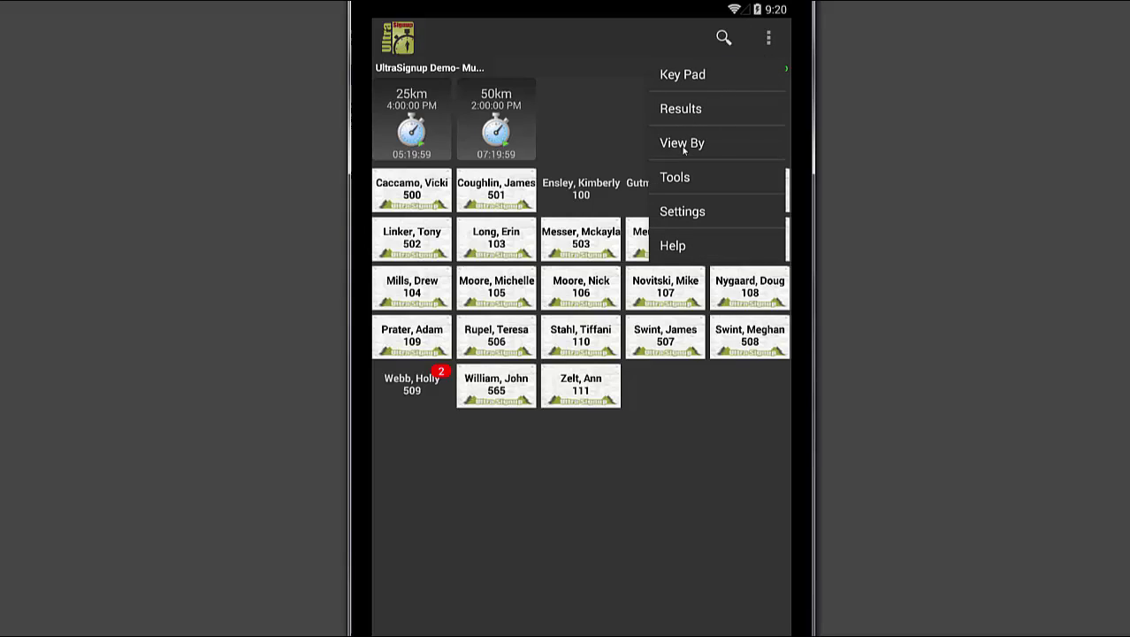
click(677, 175)
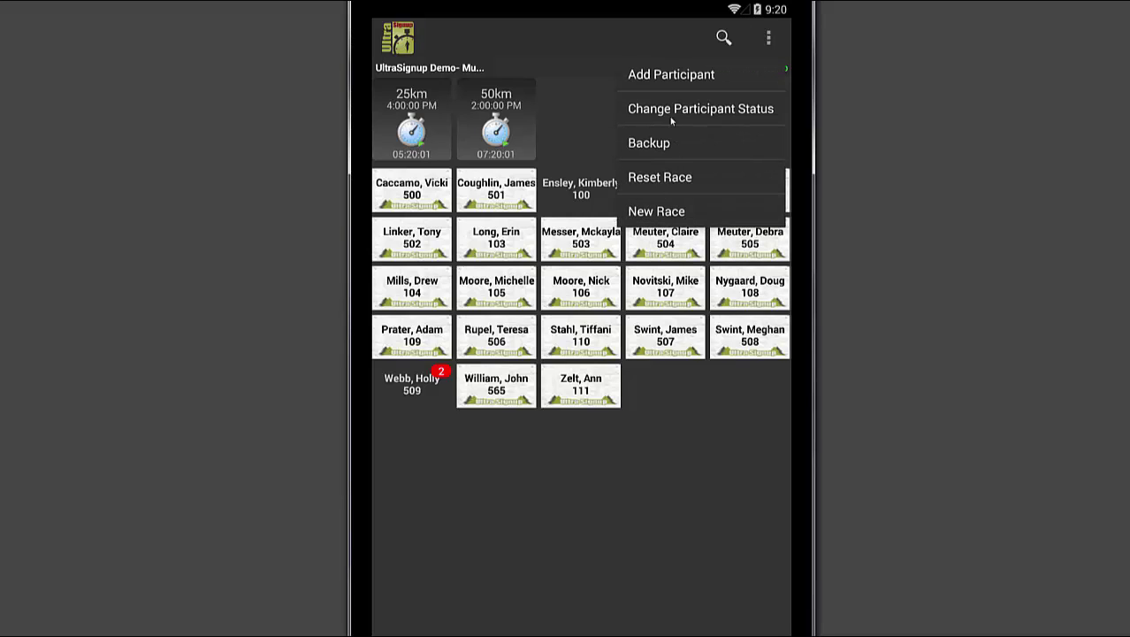
click(670, 109)
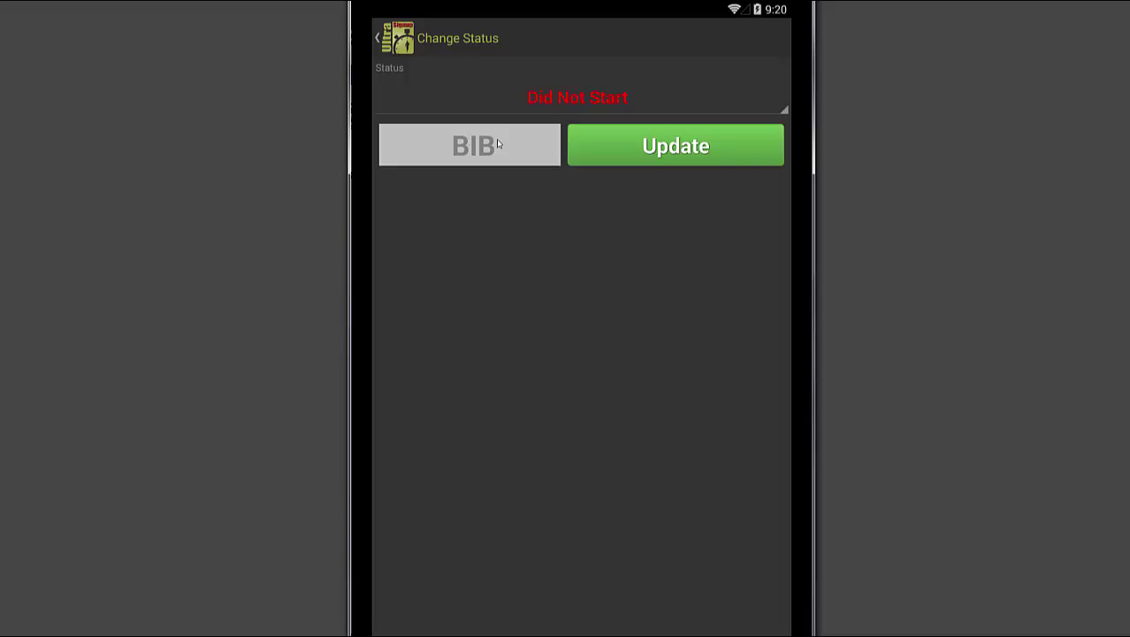
text(501)
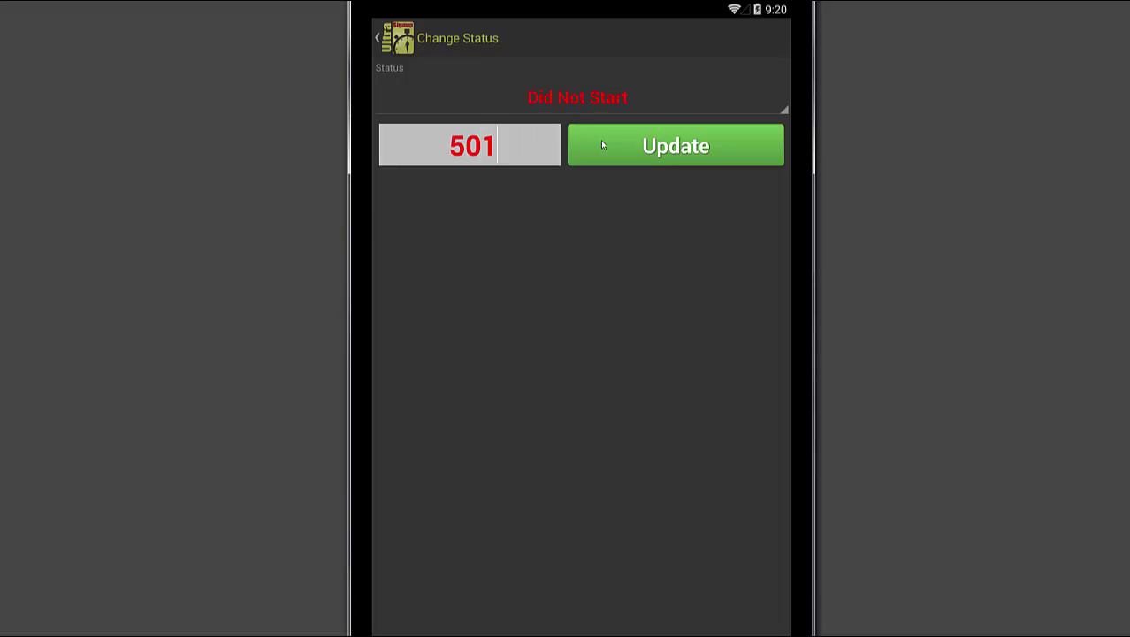
click(601, 142)
text(503)
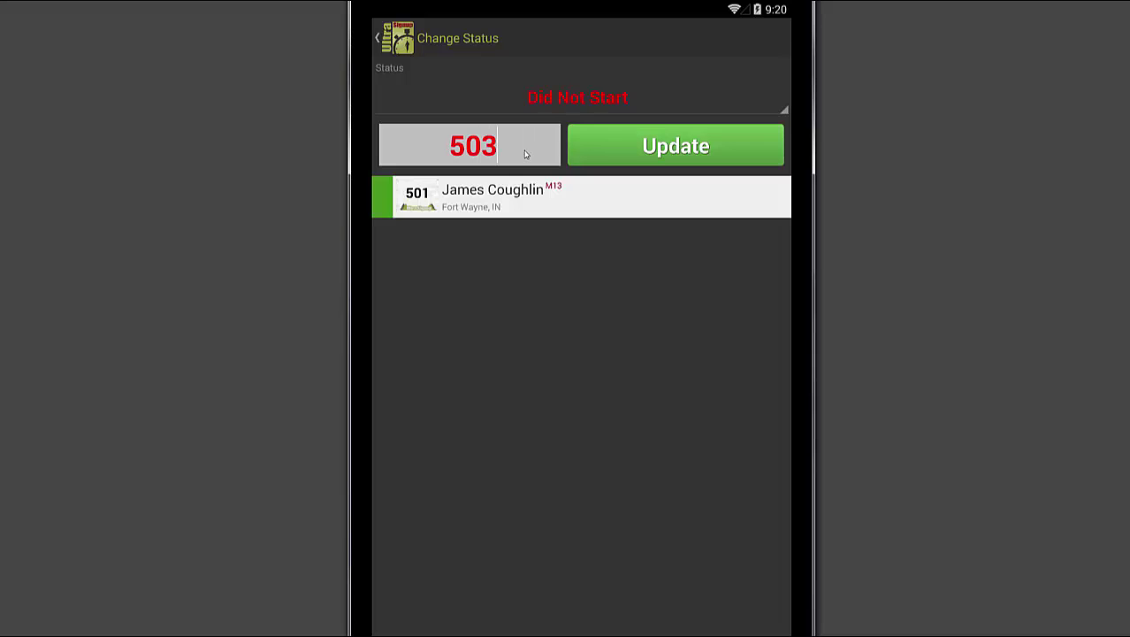
click(598, 150)
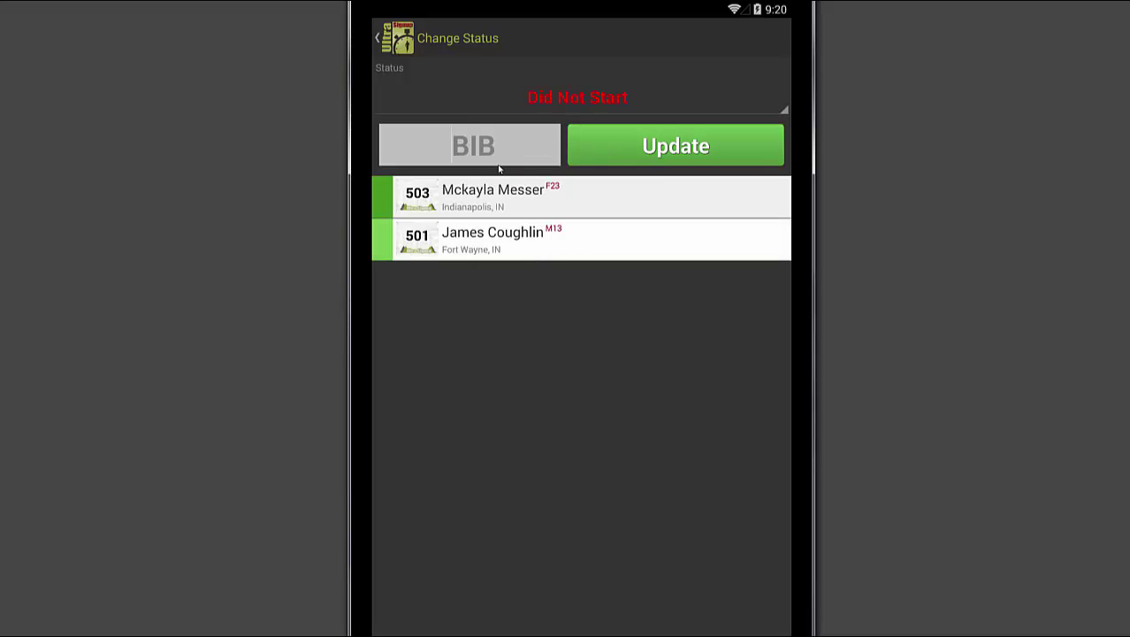
text(504)
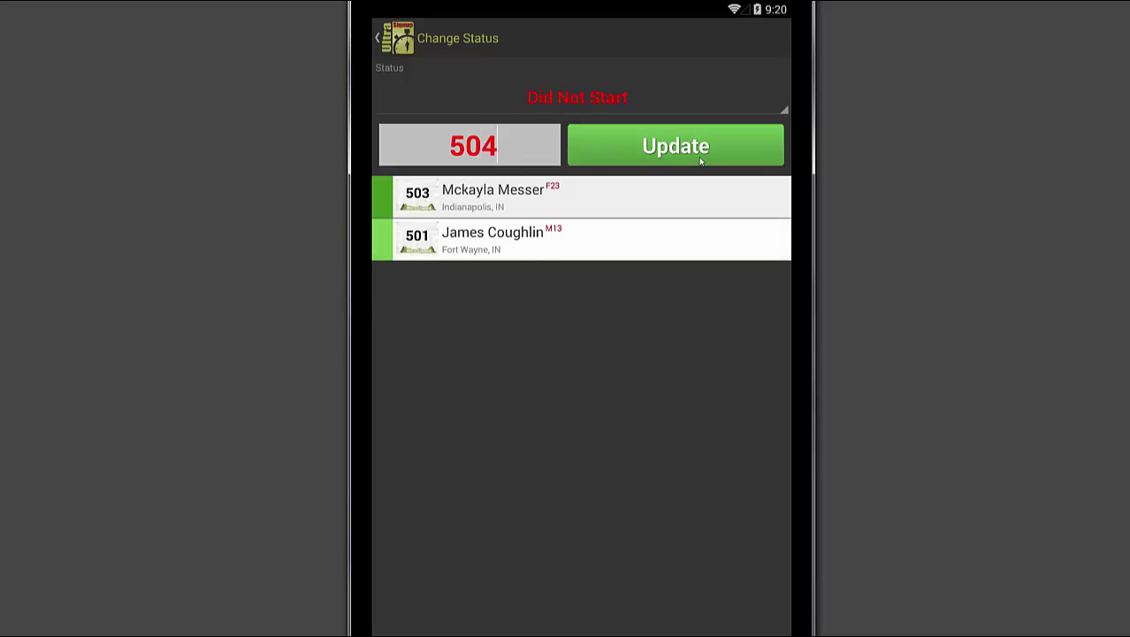
click(702, 157)
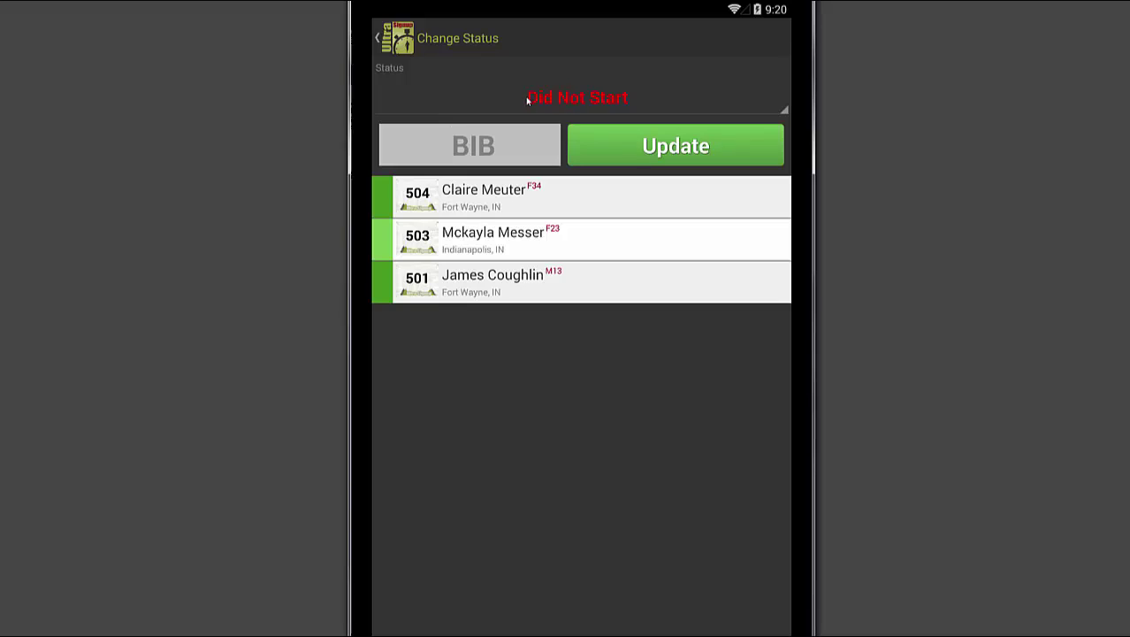
click(385, 41)
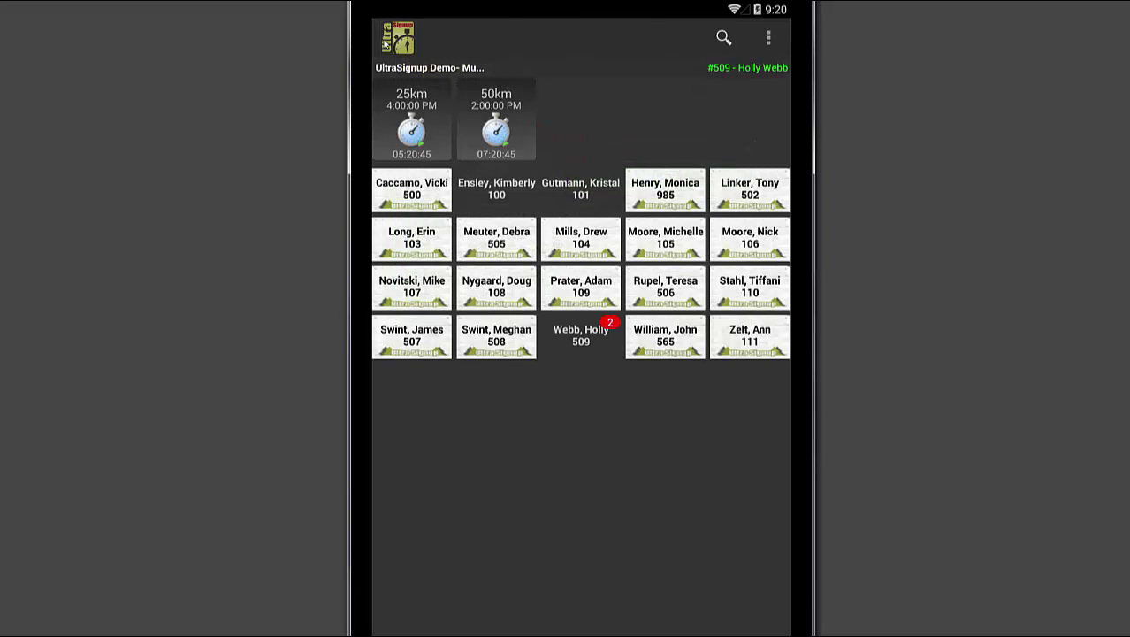
Look at the Live Publish and Speaker options in the app's settings, and close them without changing anything.
click(770, 39)
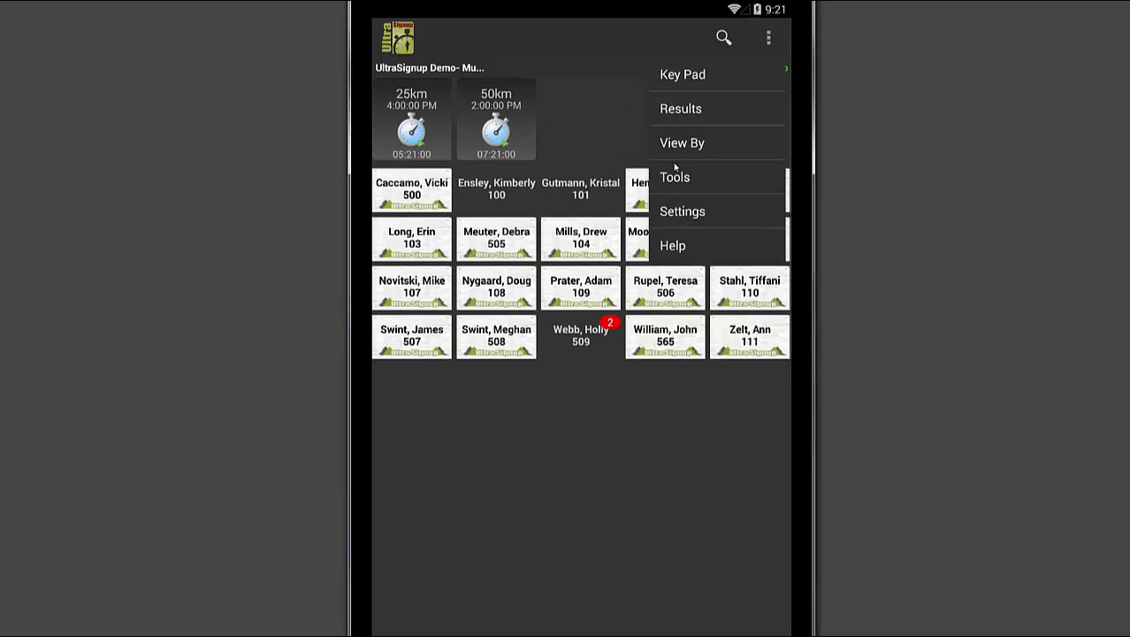
click(679, 213)
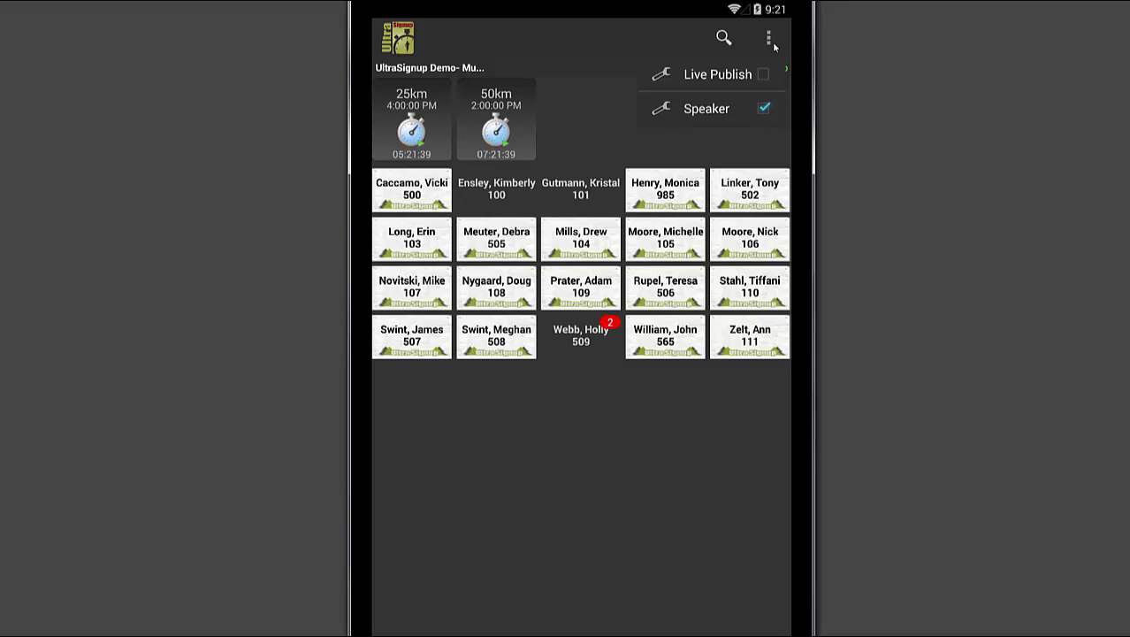
click(768, 38)
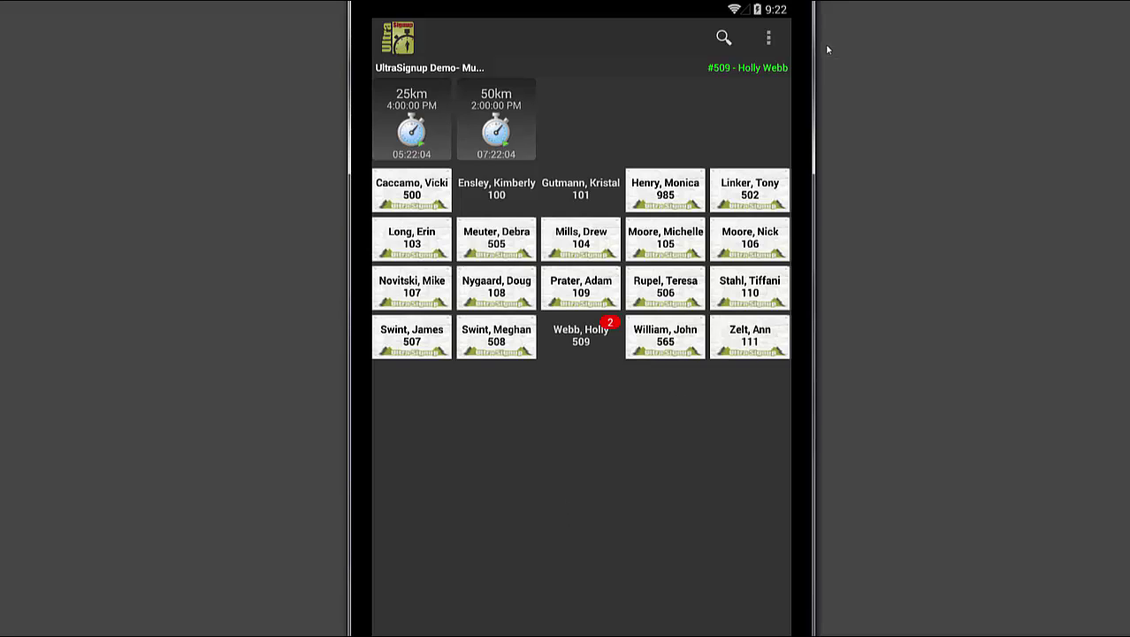
View the support contact details and app version on the Help page, and return to the bib grid.
click(769, 38)
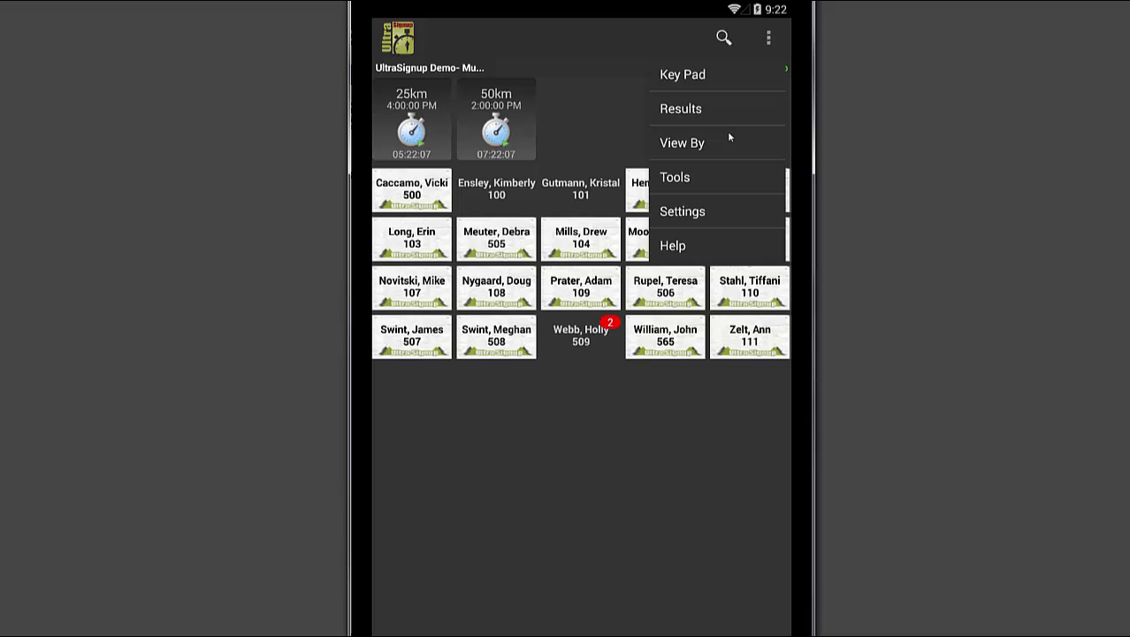
click(675, 245)
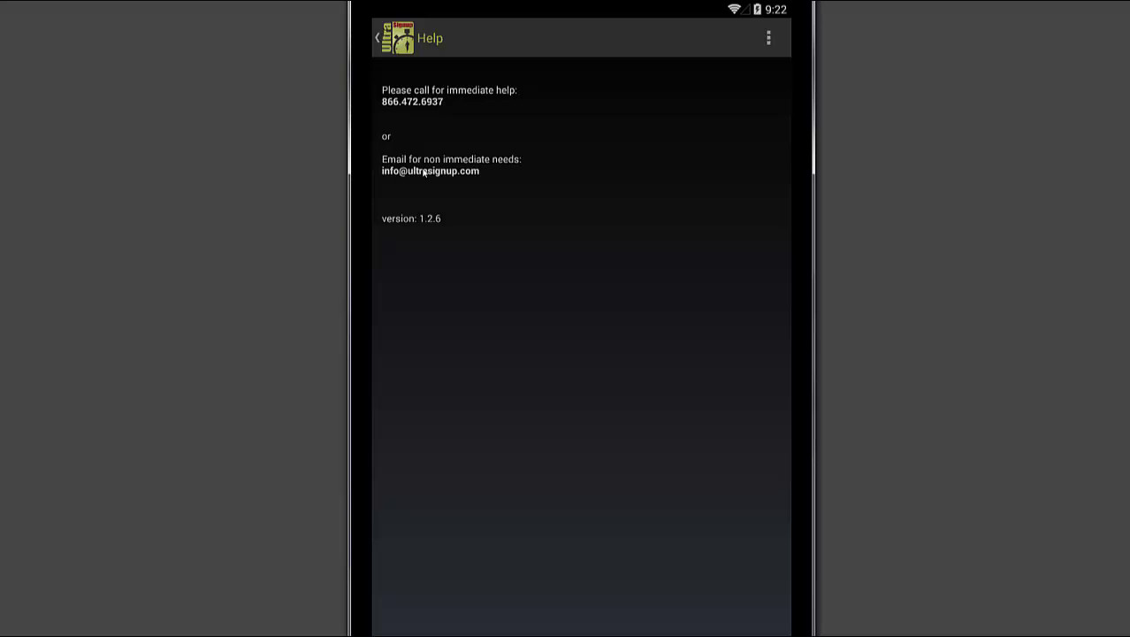
click(385, 44)
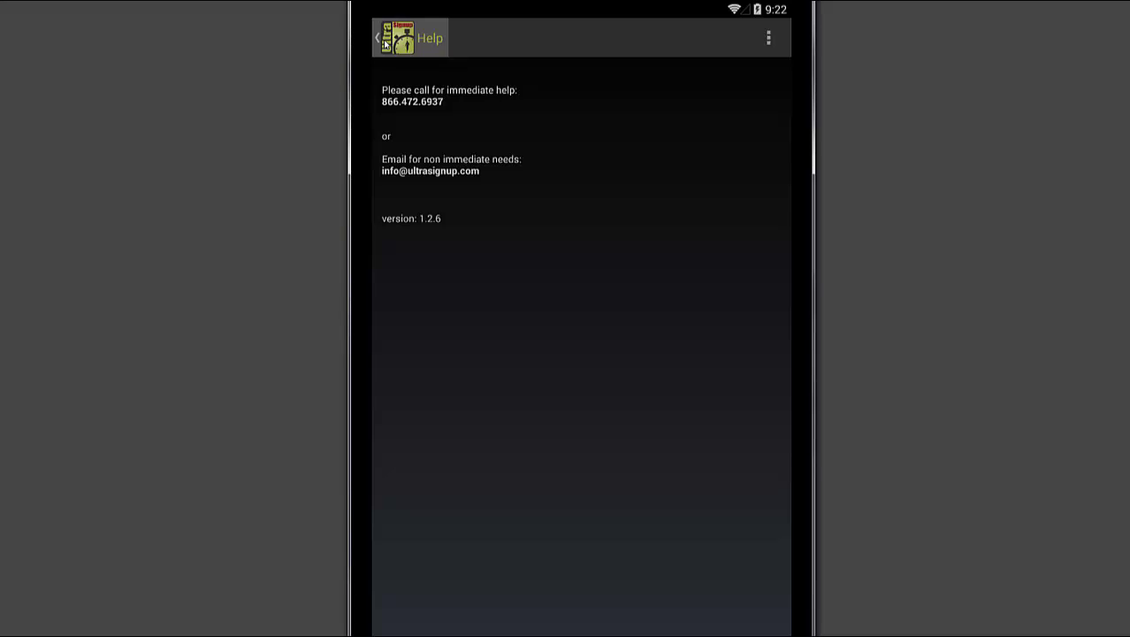
click(385, 42)
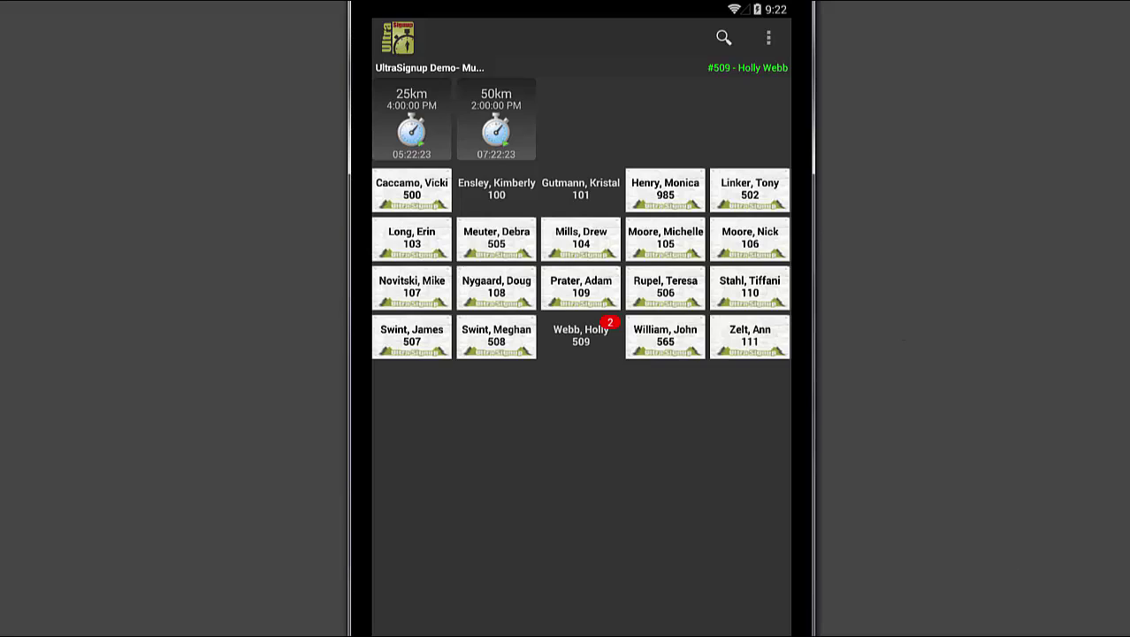